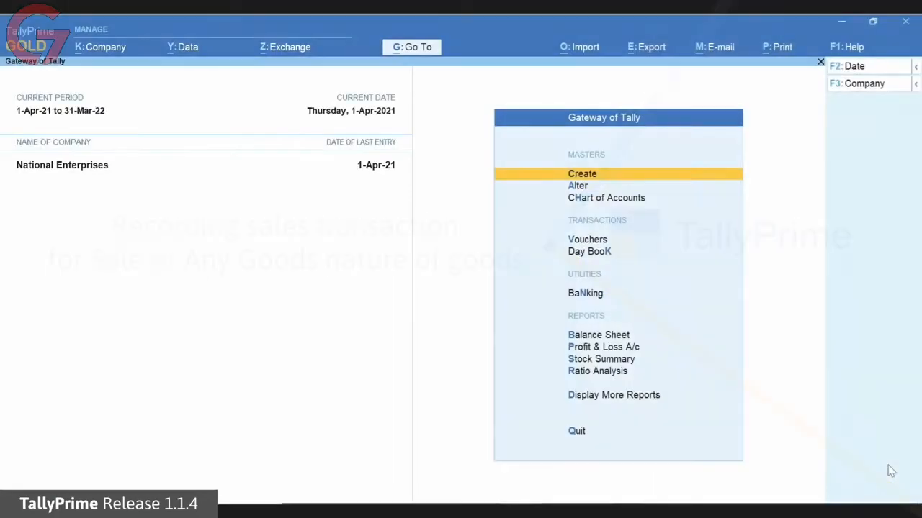
Start a sales voucher for party RAS Enterprises with the sales ledger TCS Sales - Realisation
key(Down)
key(Down)
key(Down)
key(Return)
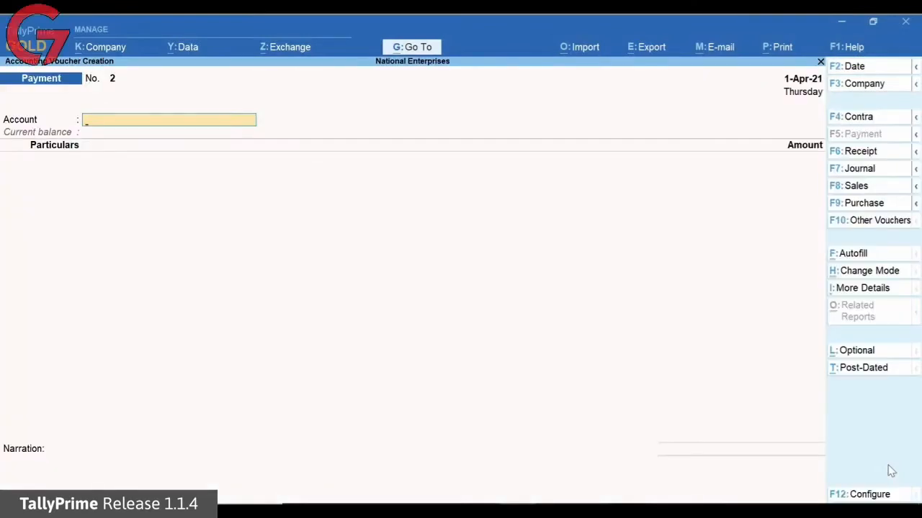
key(F8)
key(Down)
key(Down)
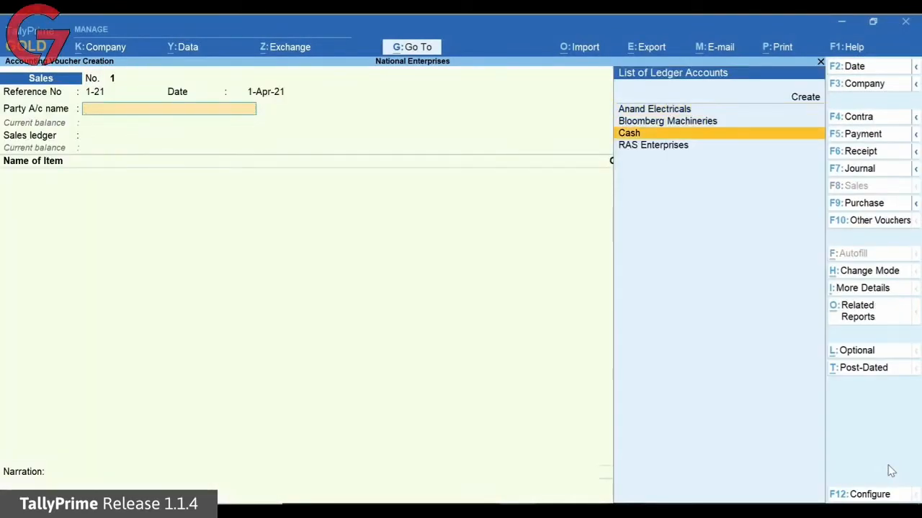
key(Down)
key(Return)
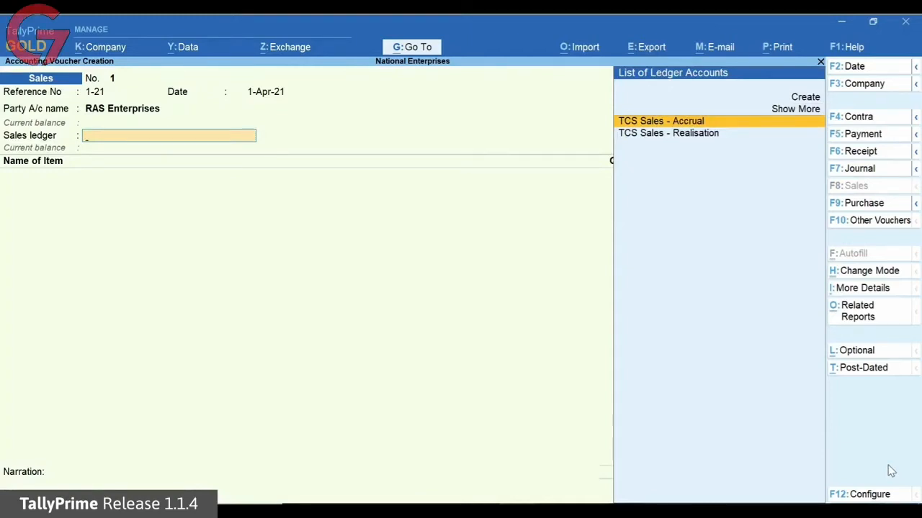
key(Down)
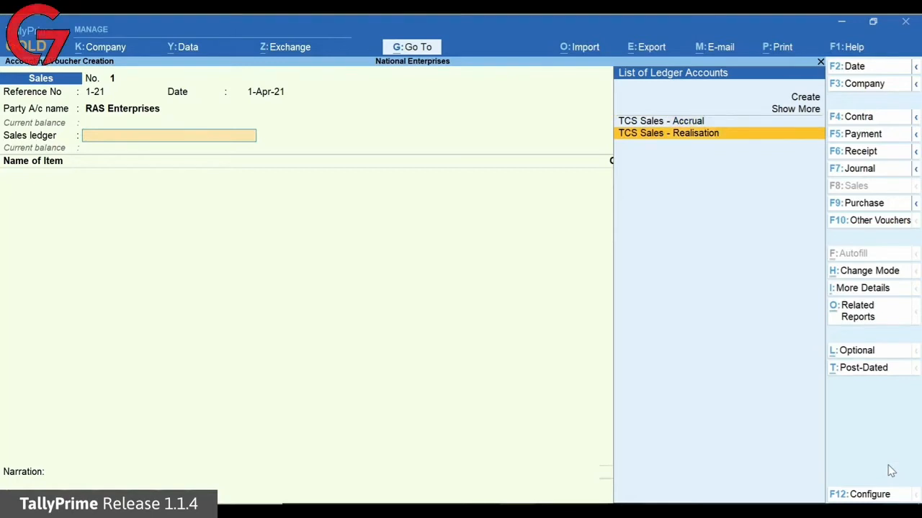
key(Return)
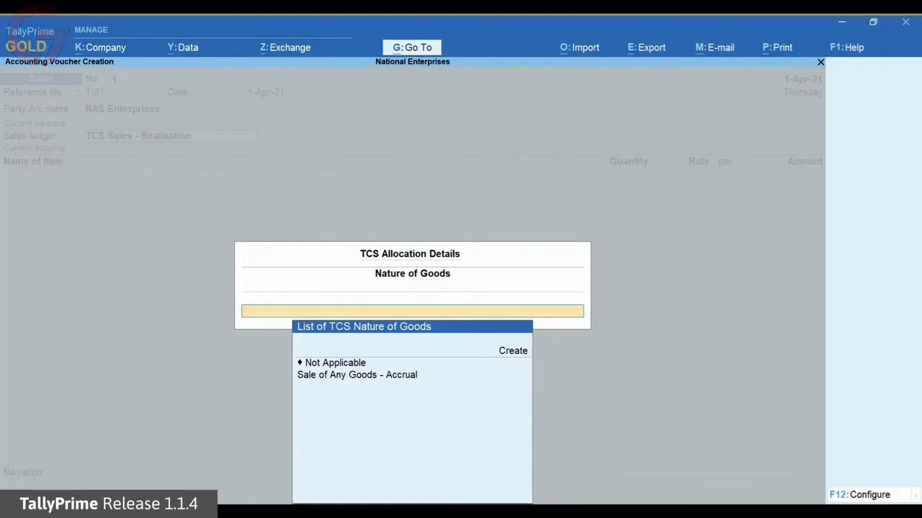
Configure the TCS allocation to override tax calculation of realisation-based nature of goods, keeping the buyer-deductible TDS exemption option at No
key(F12)
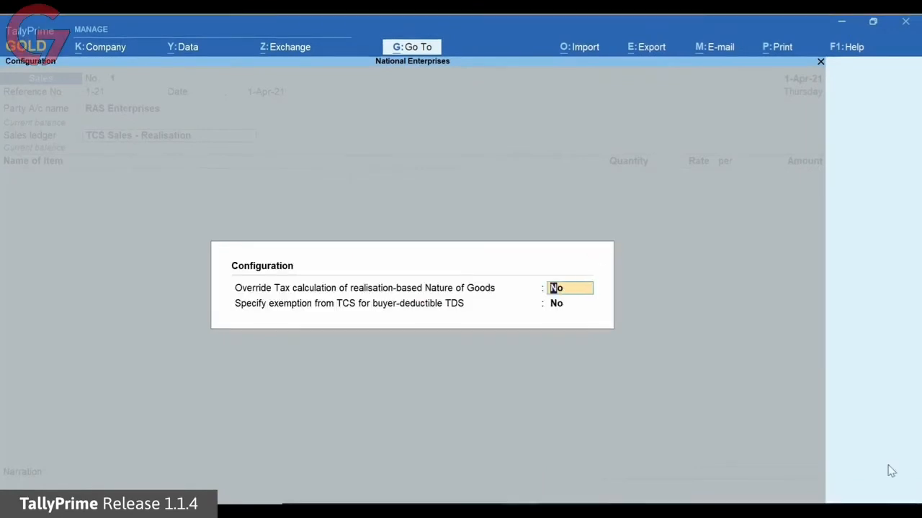
text(Yes)
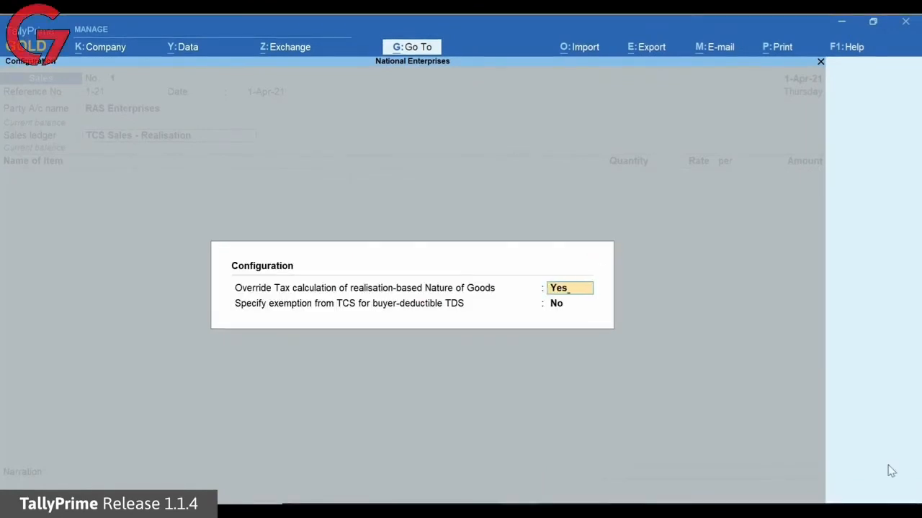
key(Return)
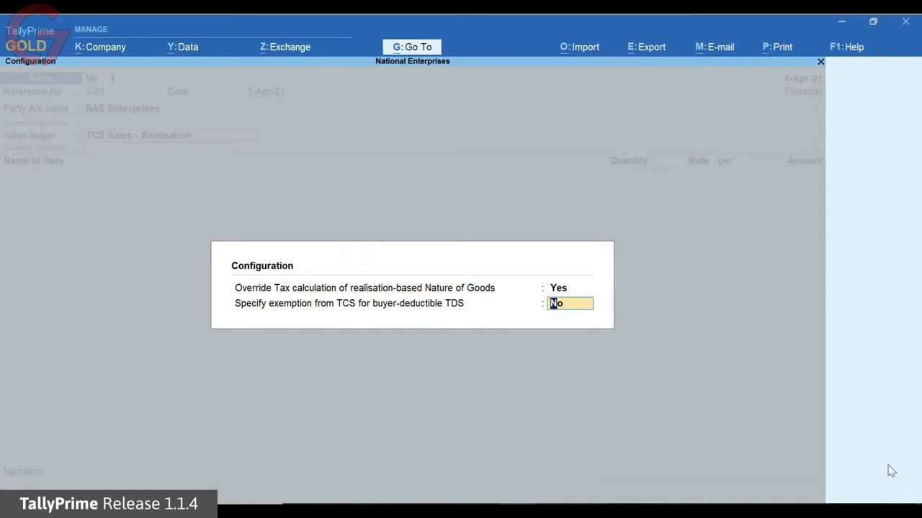
key(Return)
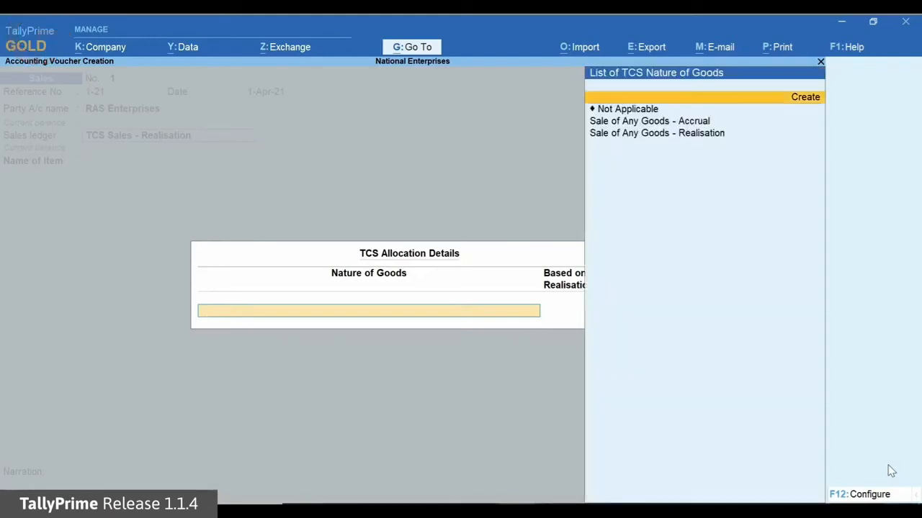
Allocate the nature of goods Sale of Any Goods - Realisation to the sale, with Based on Realisation set to Yes
key(Down)
key(Down)
key(Down)
key(Return)
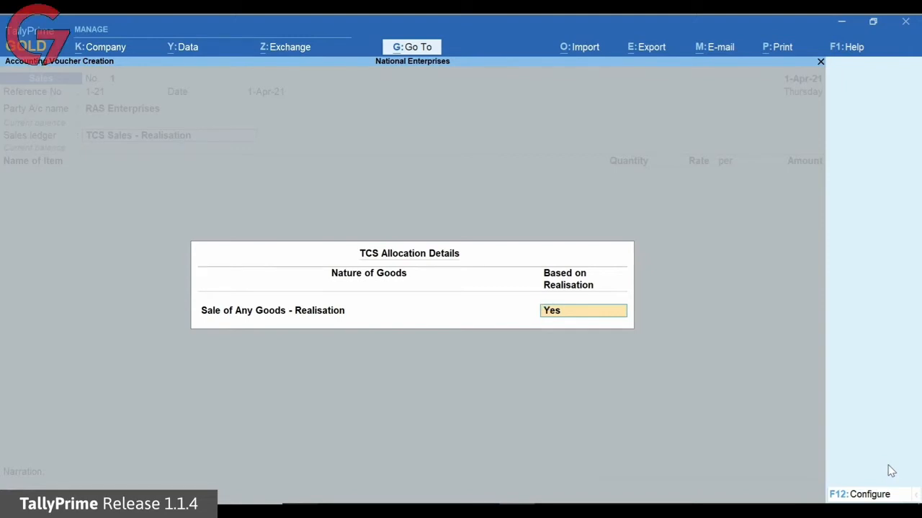
key(Return)
Add stock item Unit 207 with quantity 520 no at a rate of 10,000 per no, and end the item list
text(U)
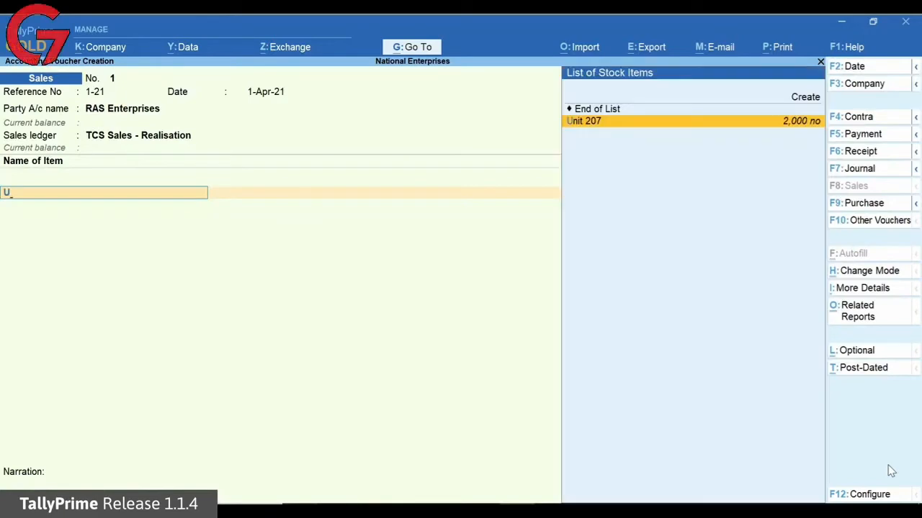
key(Return)
text(520)
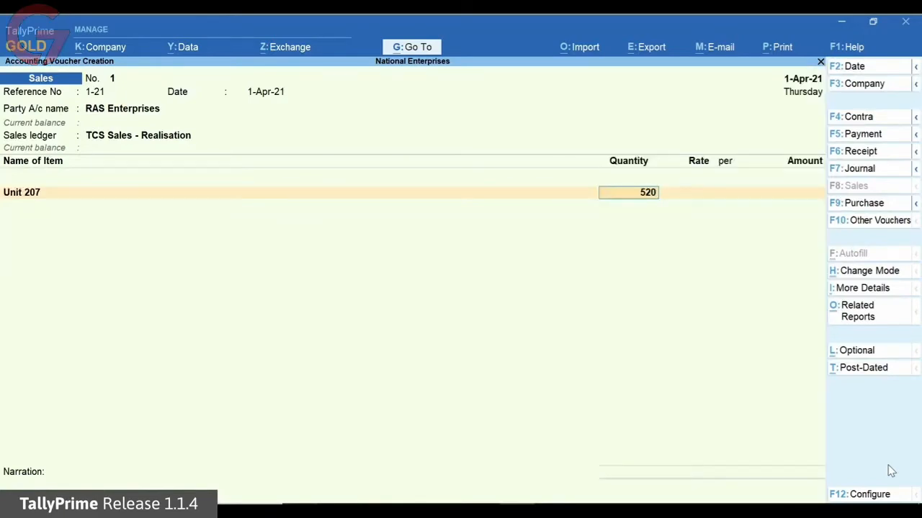
key(Return)
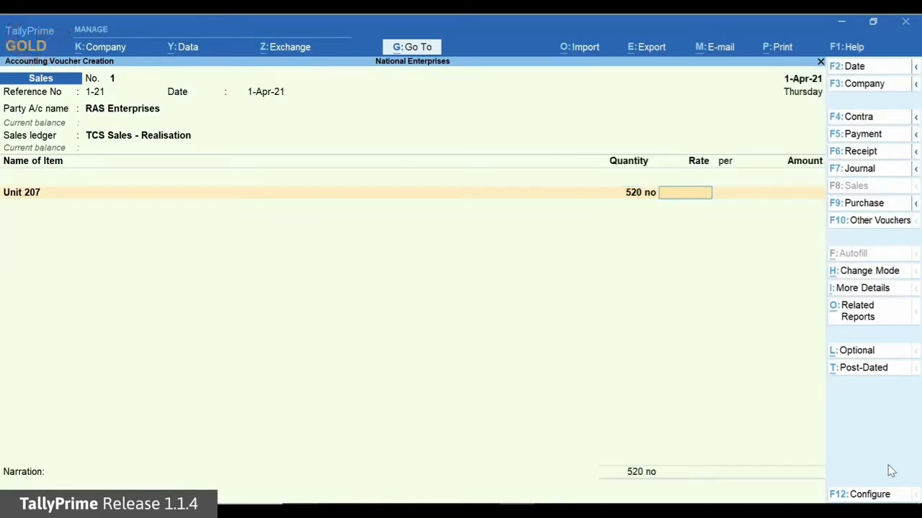
text(10000)
key(Return)
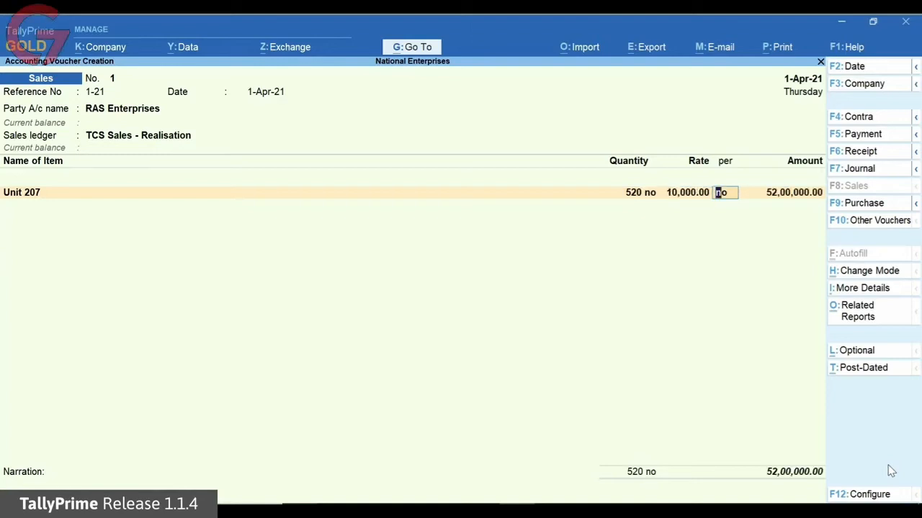
key(Return)
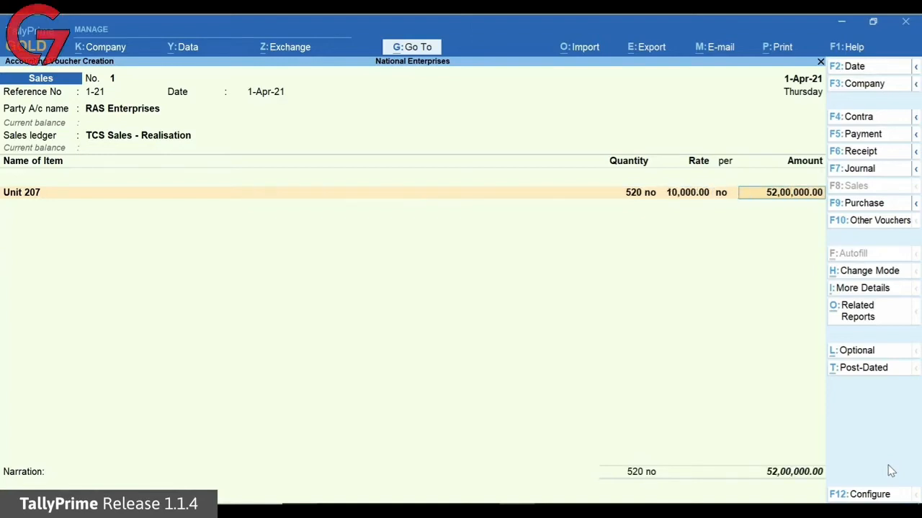
key(Return)
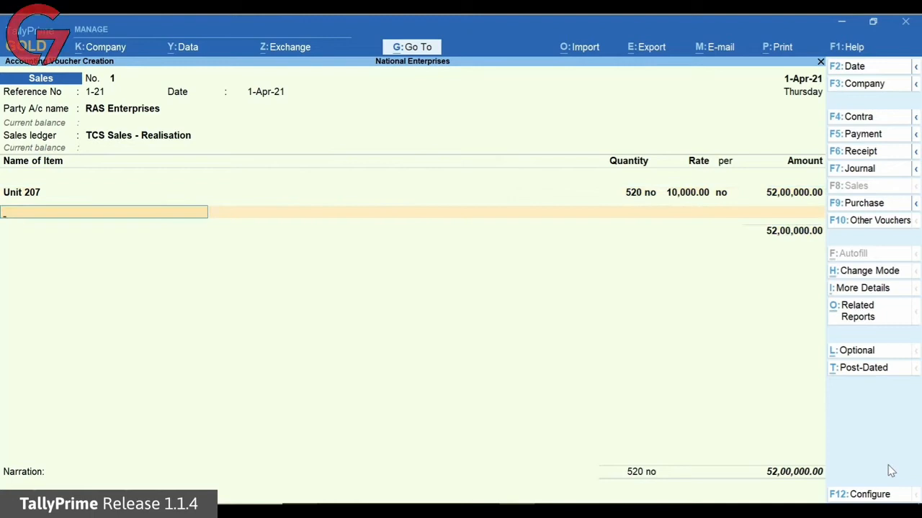
key(Return)
Try to add the TCS Duty ledger below the stock item in the sales voucher
text(T)
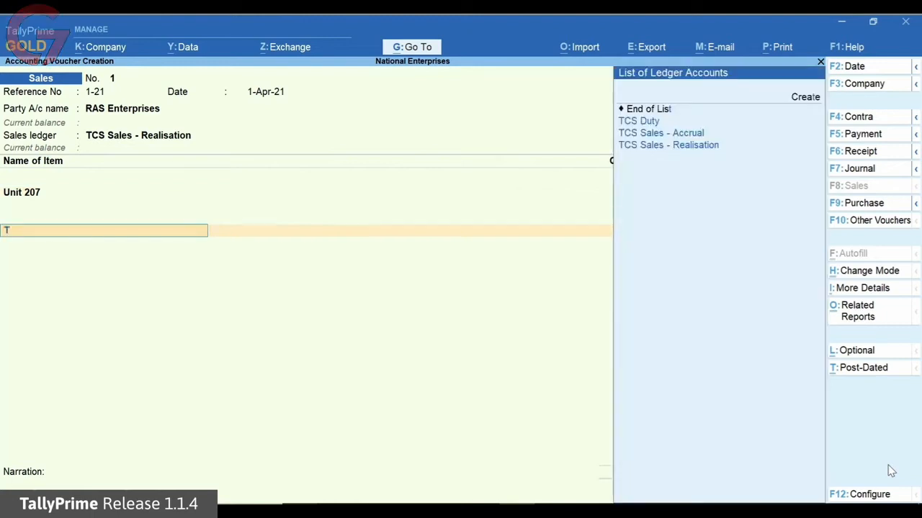
key(Return)
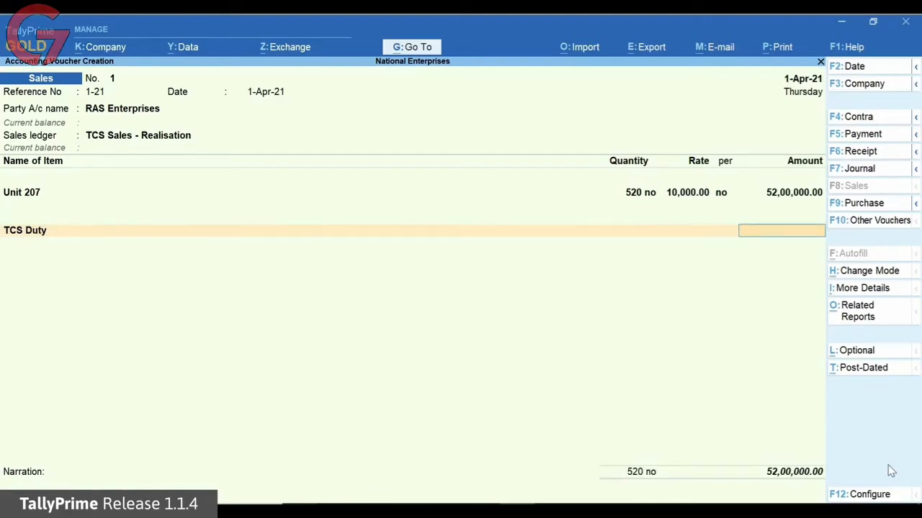
key(BackSpace)
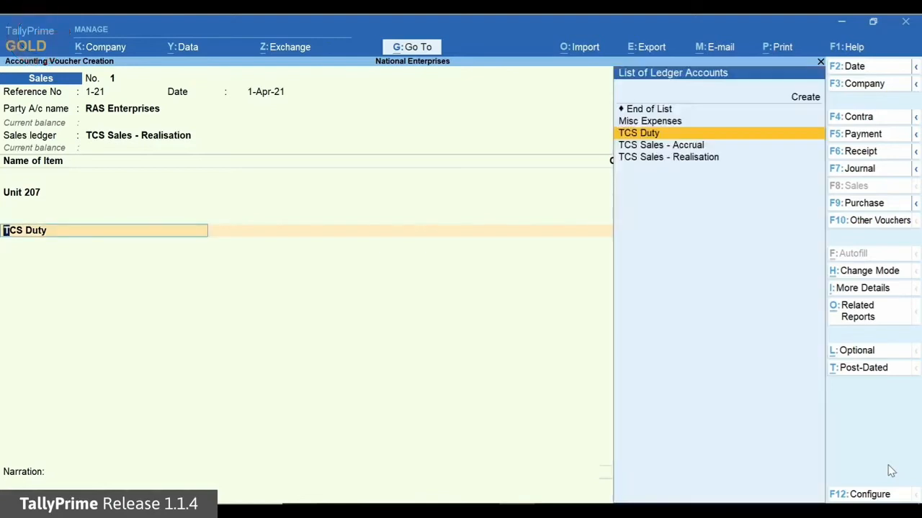
Close the sales voucher's additional ledger entries with End of List
key(Up)
key(Up)
key(Return)
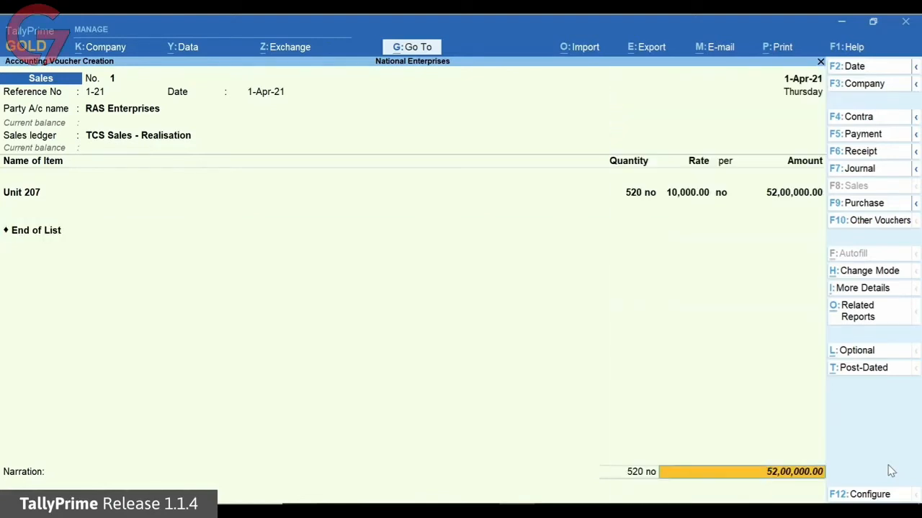
Check the related TCS - Tax Analysis report for the sales voucher
key(ctrl+o)
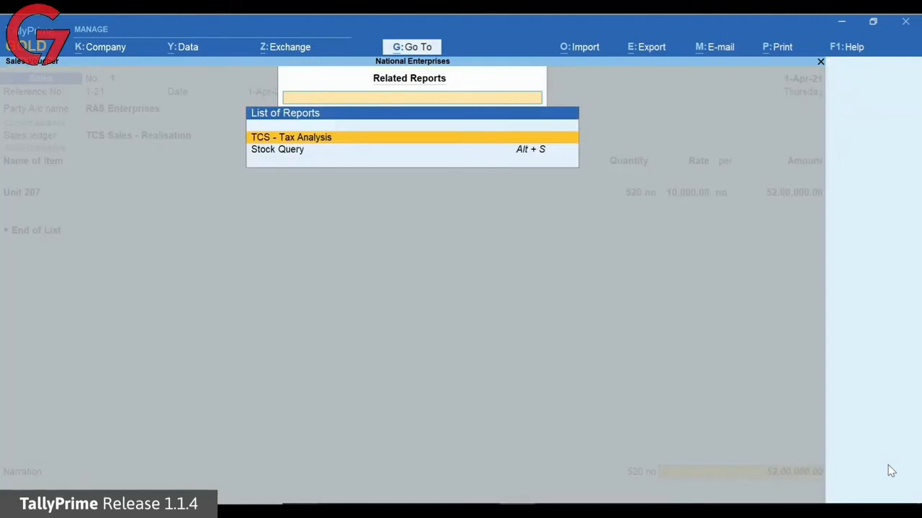
key(Return)
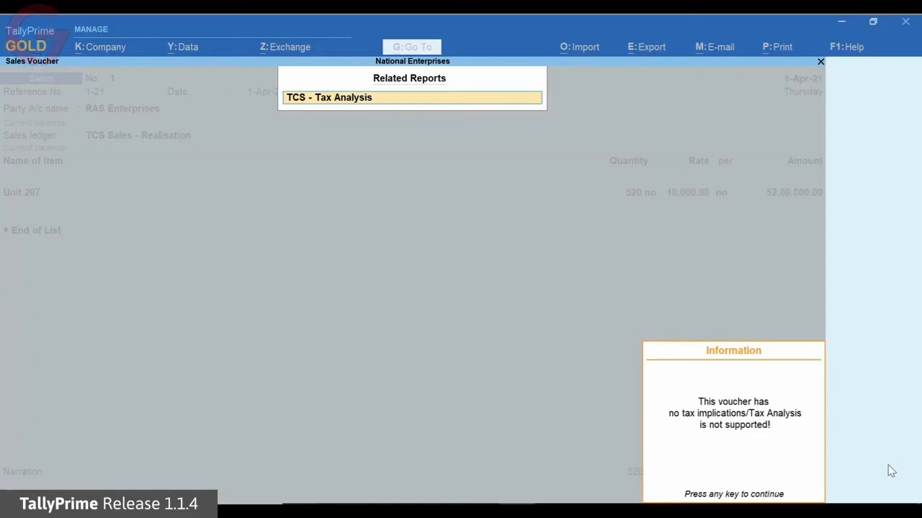
key(Return)
Record the bill-wise details as New Ref 1-21 for 52,00,000.00 Dr and accept the sales voucher
key(Return)
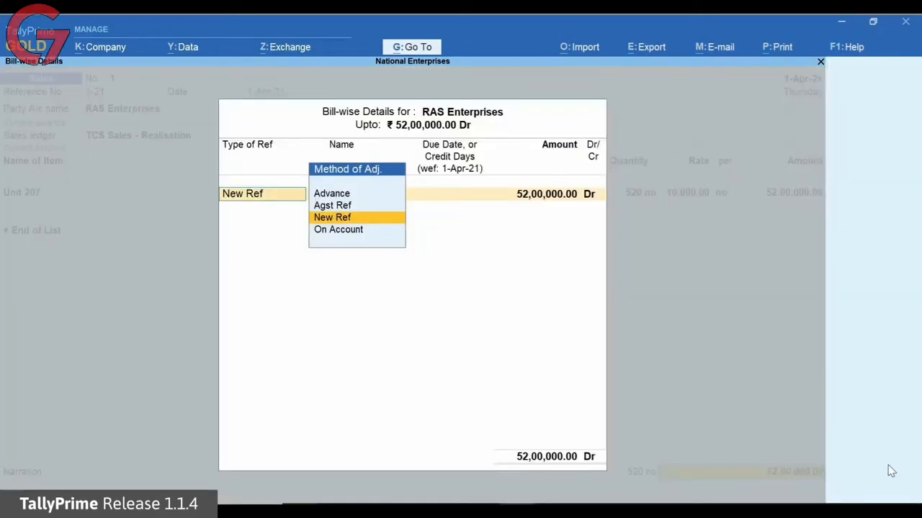
key(Return)
key(Return)
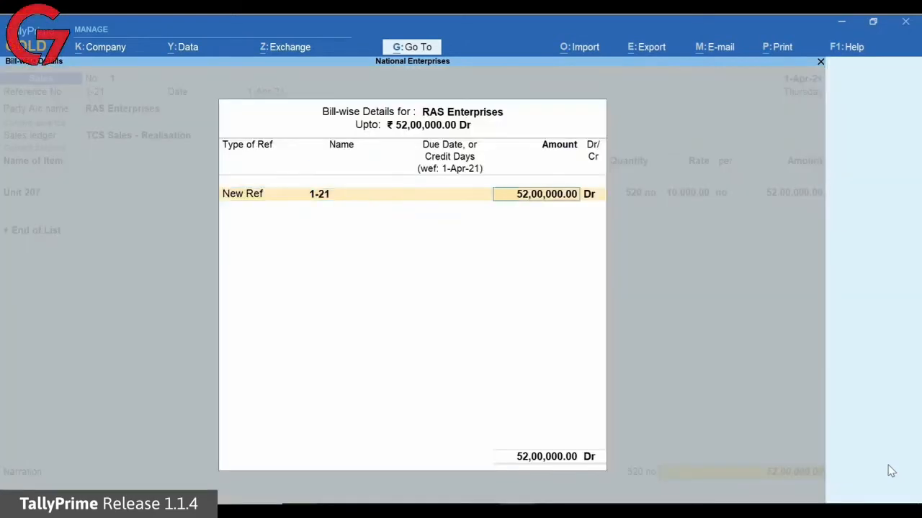
key(Return)
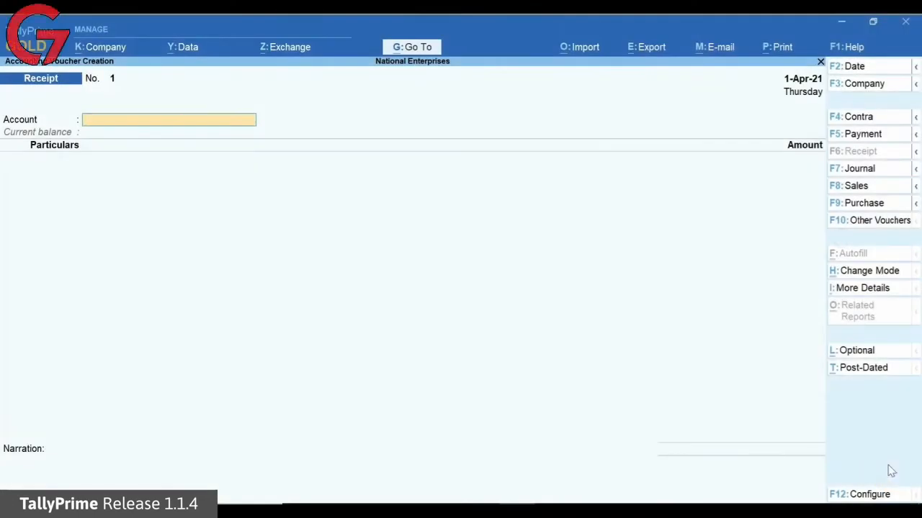
Enter a receipt into the HDFC Bank account from RAS Enterprises for 52,00,000
key(Down)
key(Return)
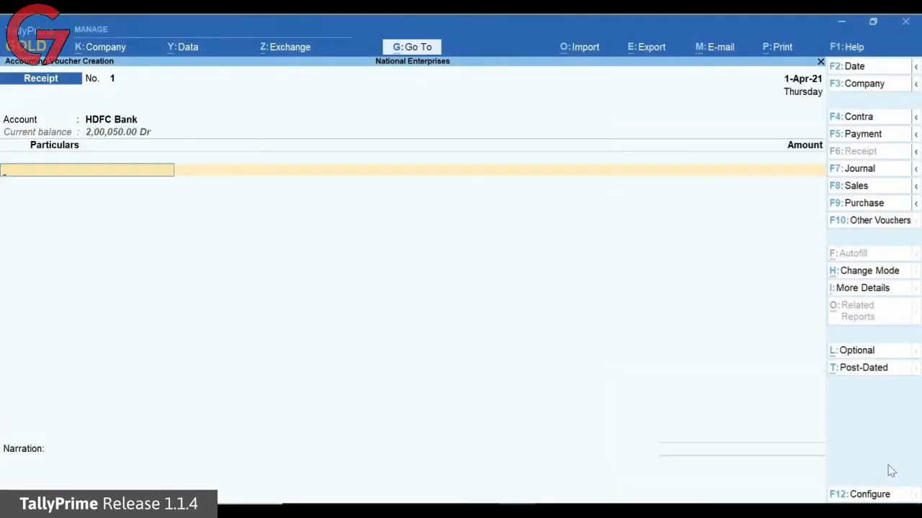
key(Down)
key(Down)
key(Down)
key(Down)
key(Down)
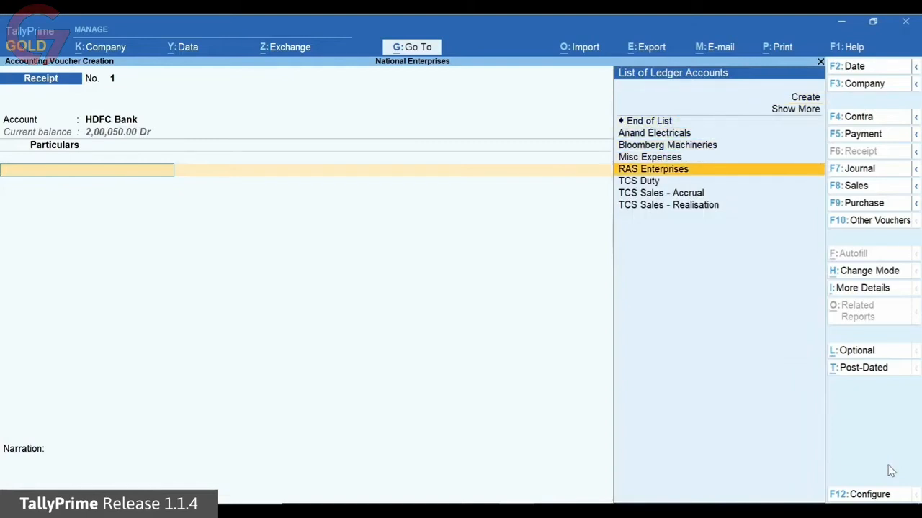
key(Return)
text(52,0)
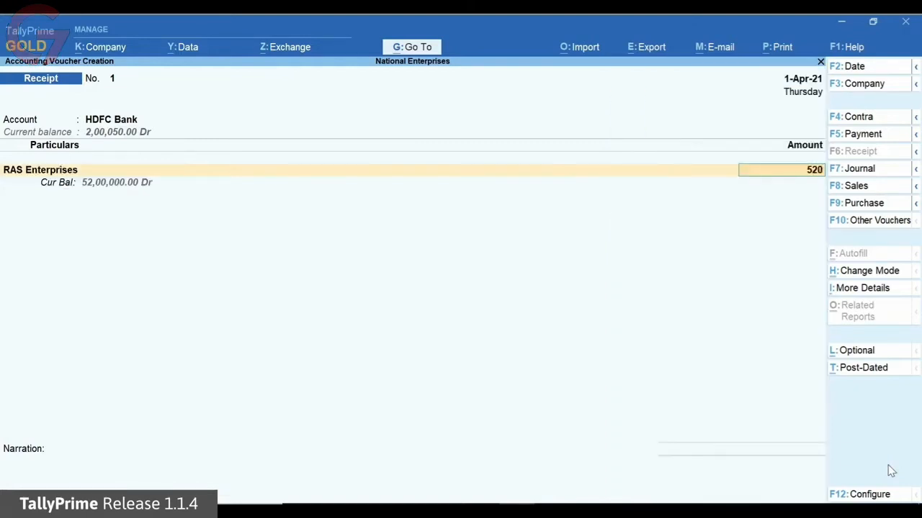
text(0,000)
key(Return)
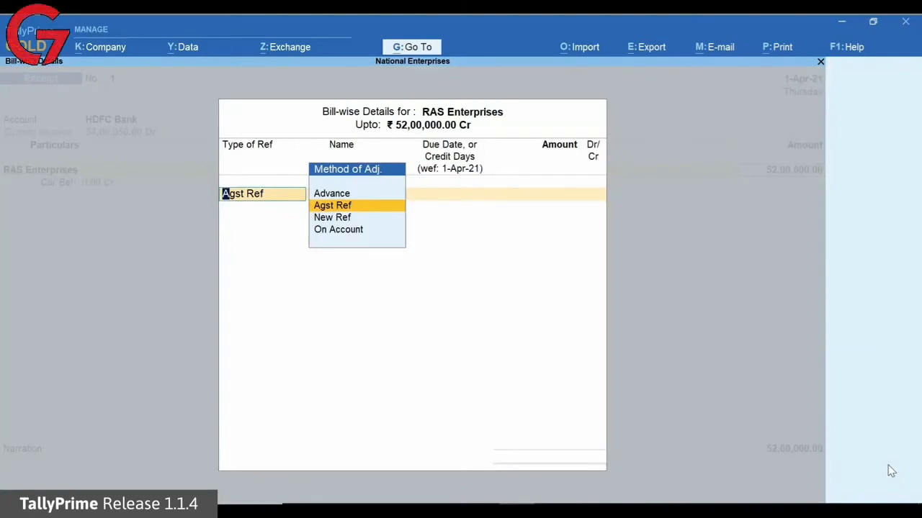
Allocate the receipt as Agst Ref to bill 1-21 for 52,00,000.00 Cr
key(Return)
key(Return)
key(Return)
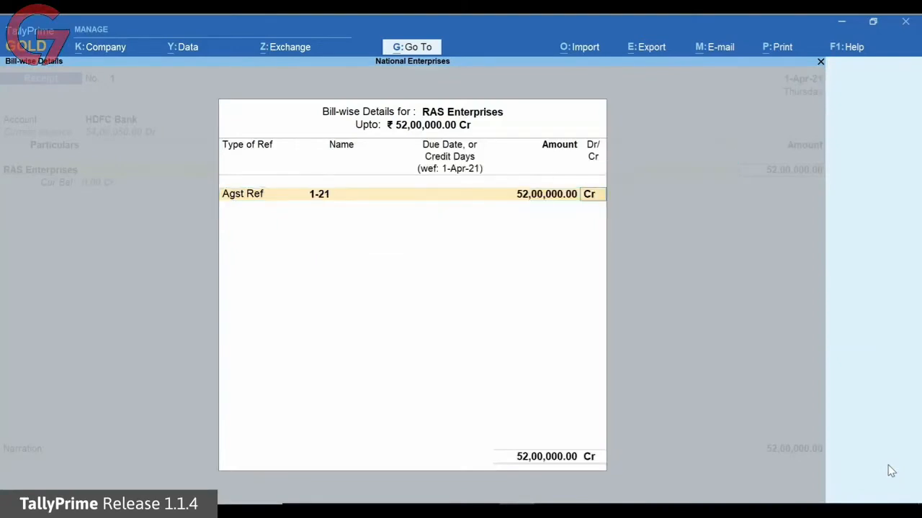
key(Return)
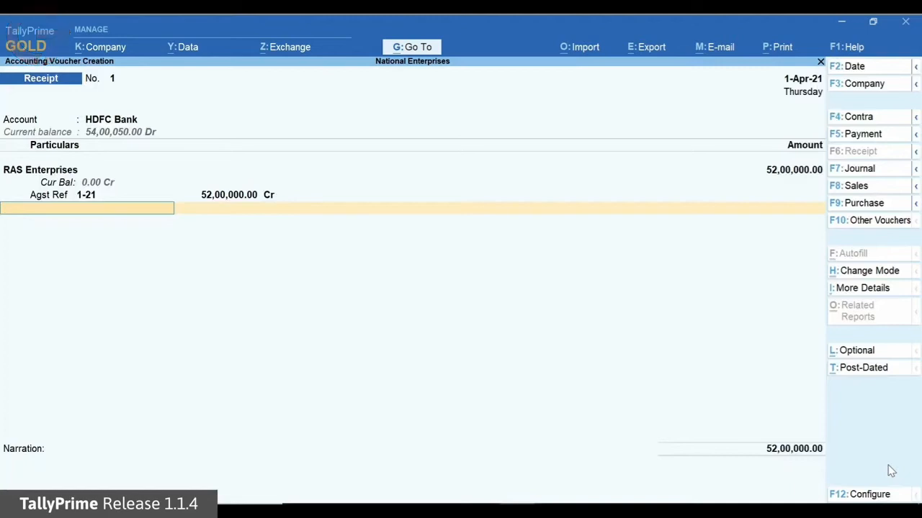
Add the TCS Duty ledger to the receipt with nature of goods Sale of Any Goods - Realisation
text(T)
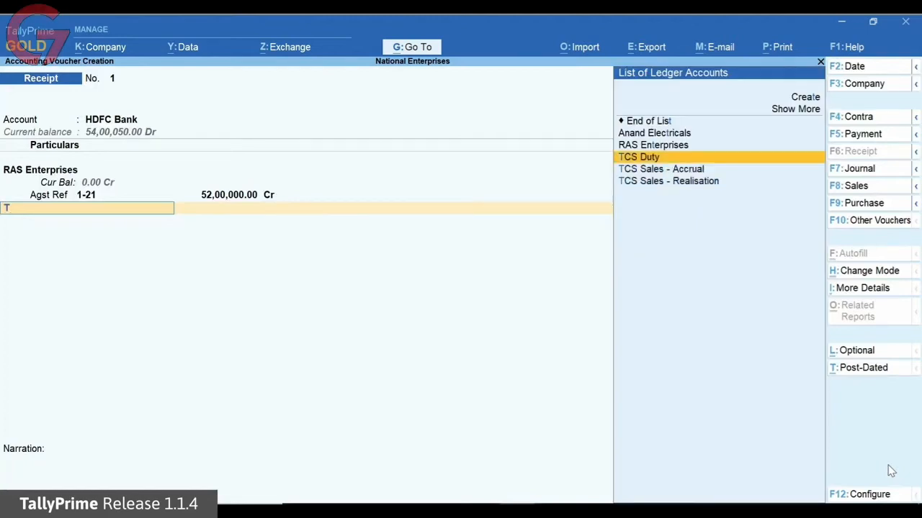
key(Return)
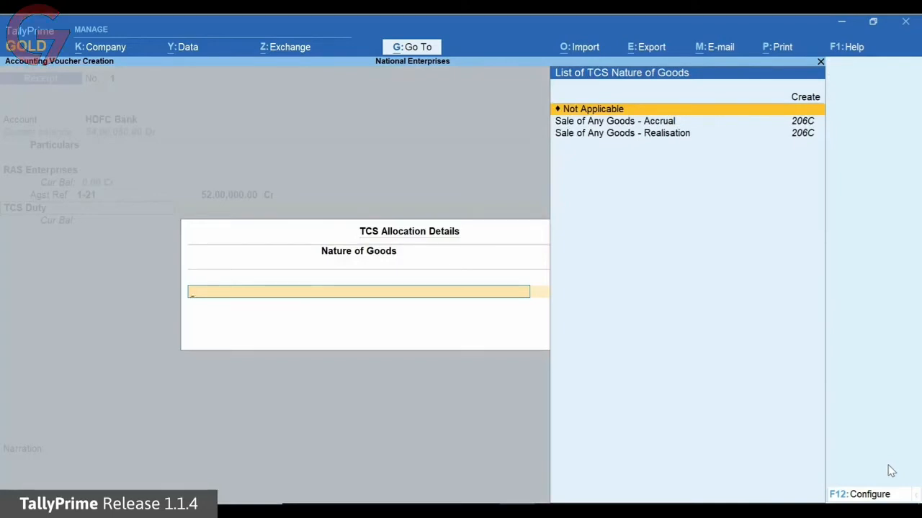
key(Down)
key(Down)
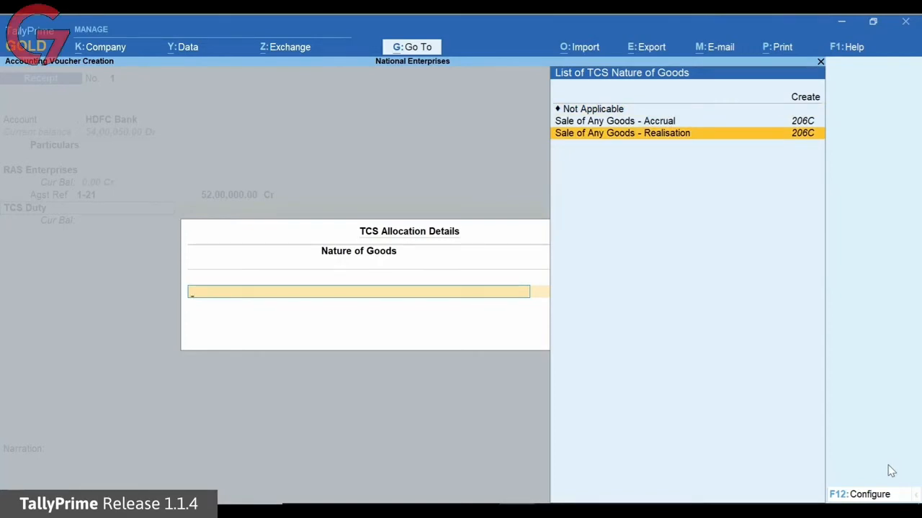
key(Return)
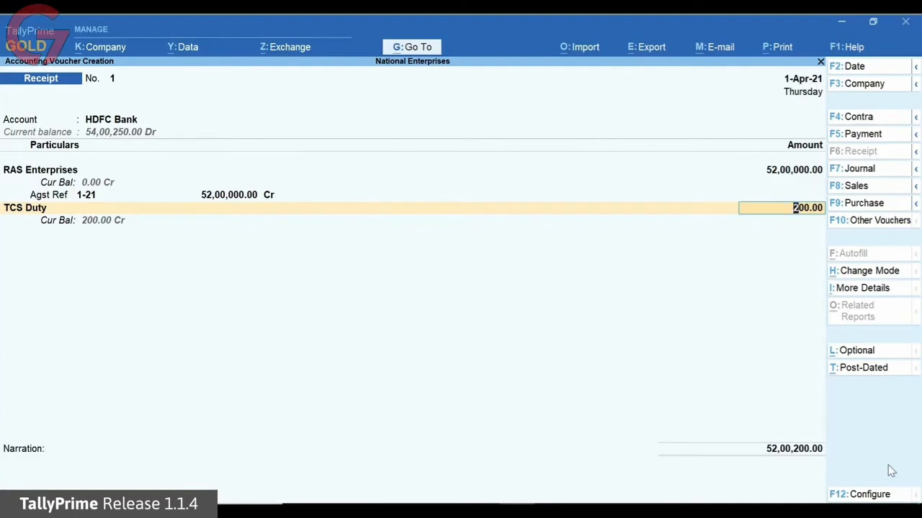
Accept the TCS Duty amount of 200.00, keep the Cheque/DD bank allocation for RAS Enterprises with a blank instrument number, and save the receipt
key(Return)
key(Return)
key(Return)
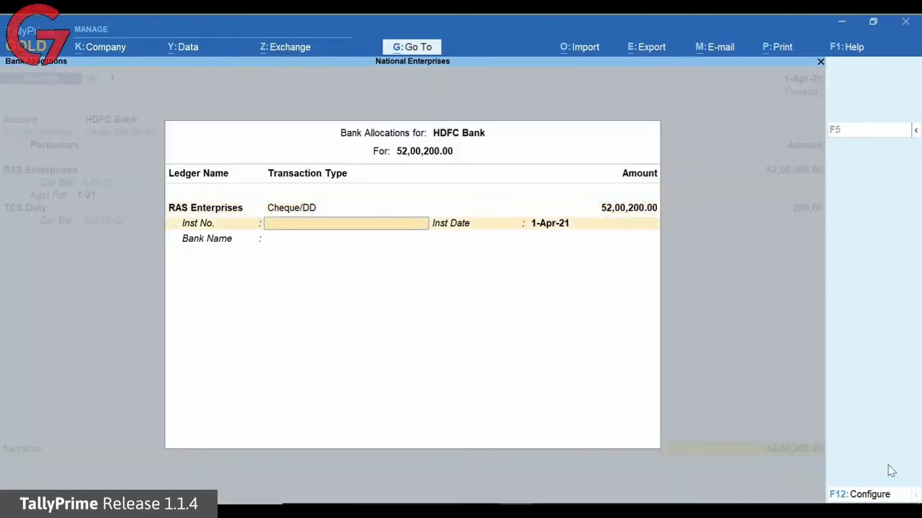
key(Return)
key(Return)
key(Return)
key(Return)
key(Return)
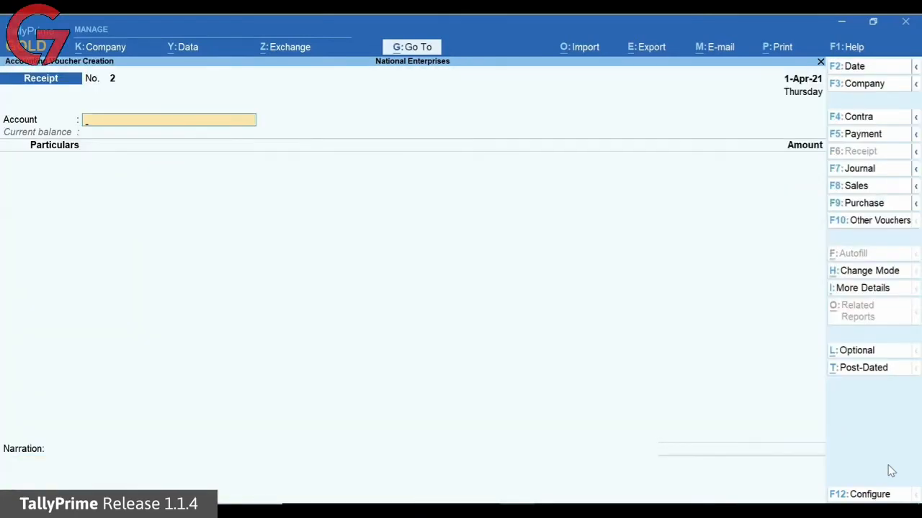
Open the Form 27EQ report and view the party details under Collection at Normal Rate
key(alt+g)
text(Form)
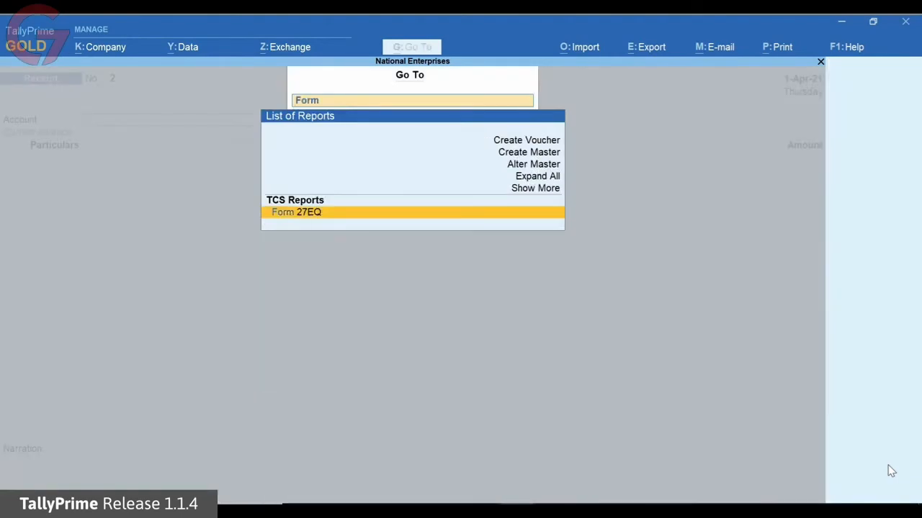
key(Return)
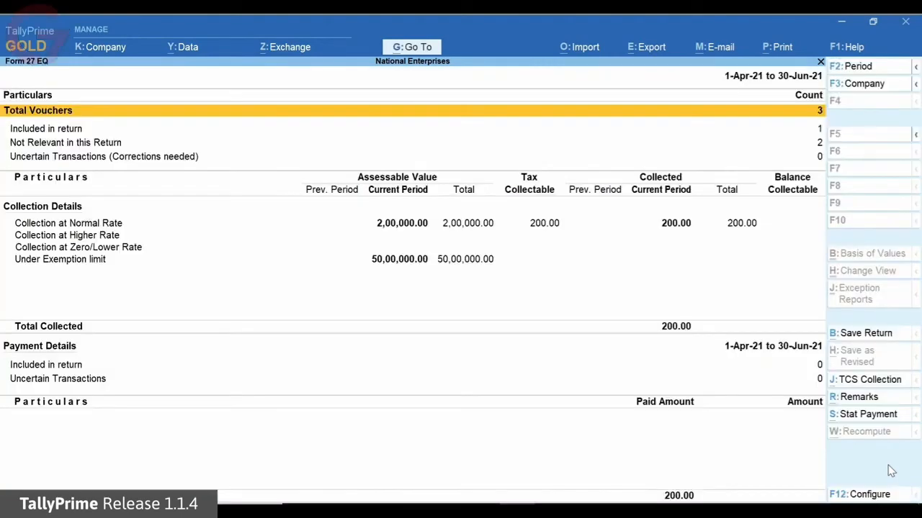
key(Down)
key(Down)
key(Down)
key(Down)
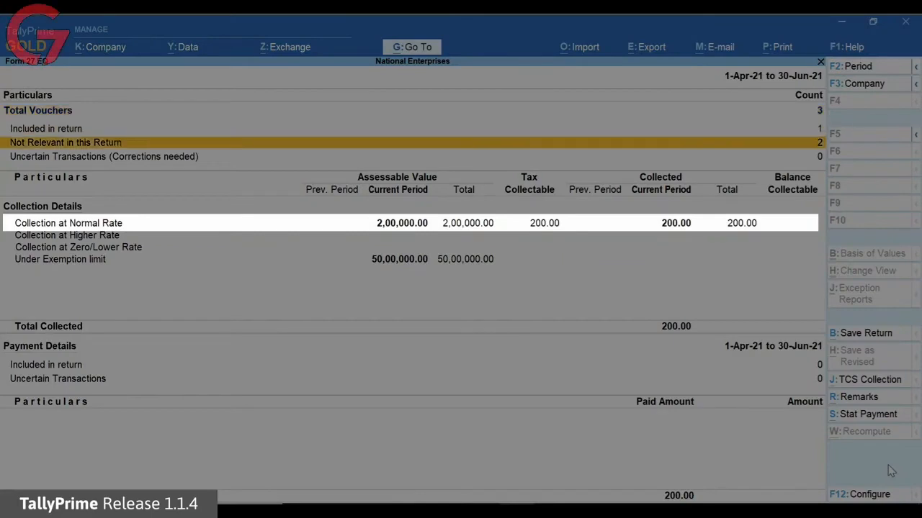
key(Return)
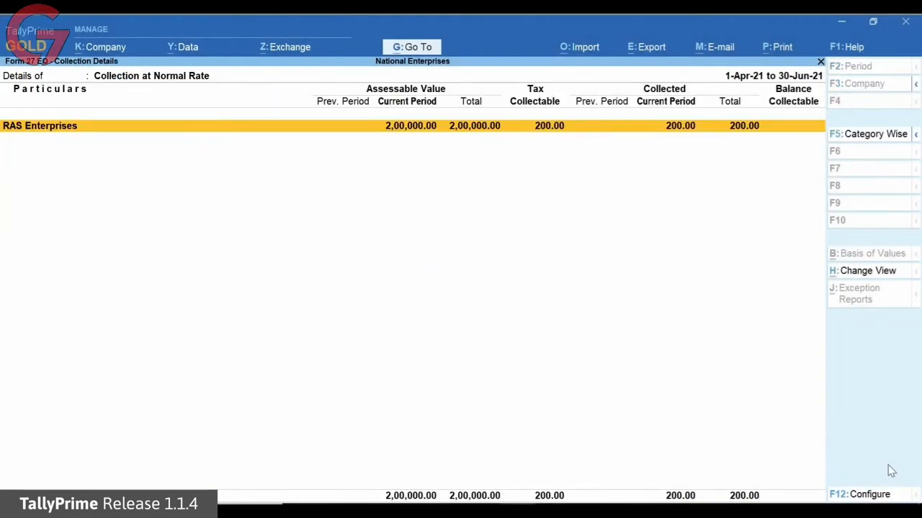
Return to the Form 27EQ summary and view the details under Under Exemption limit
key(Escape)
key(Down)
key(Down)
key(Down)
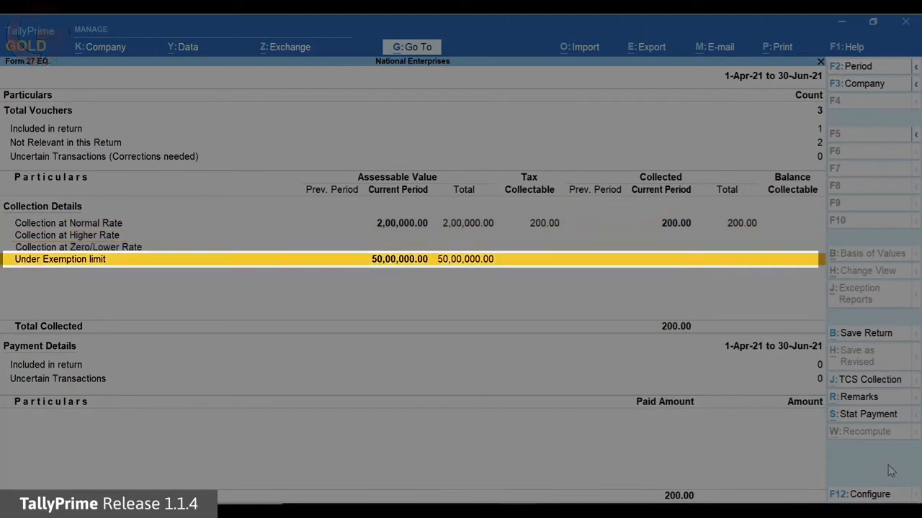
key(Return)
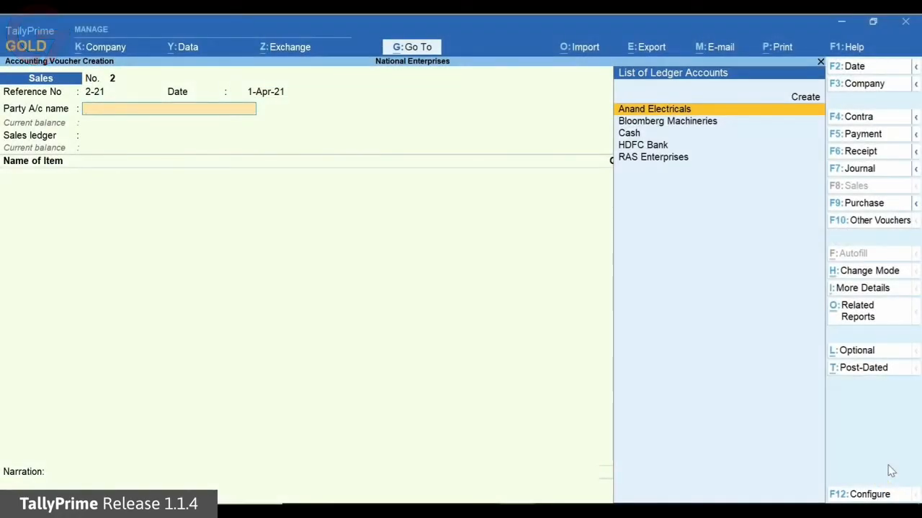
Enter a sale to Anand Electricals under TCS Sales - Accrual for 540 no of Unit 207 at 10,000.00 each
key(Return)
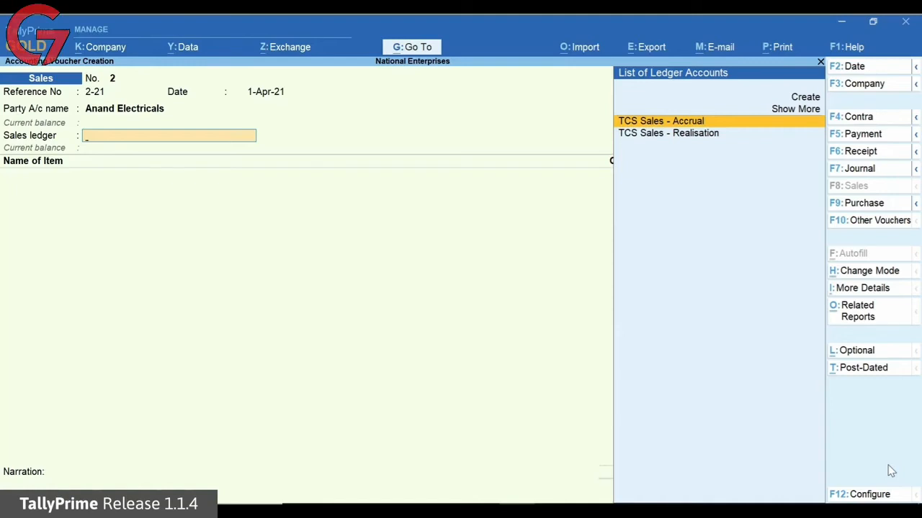
key(Return)
text(U)
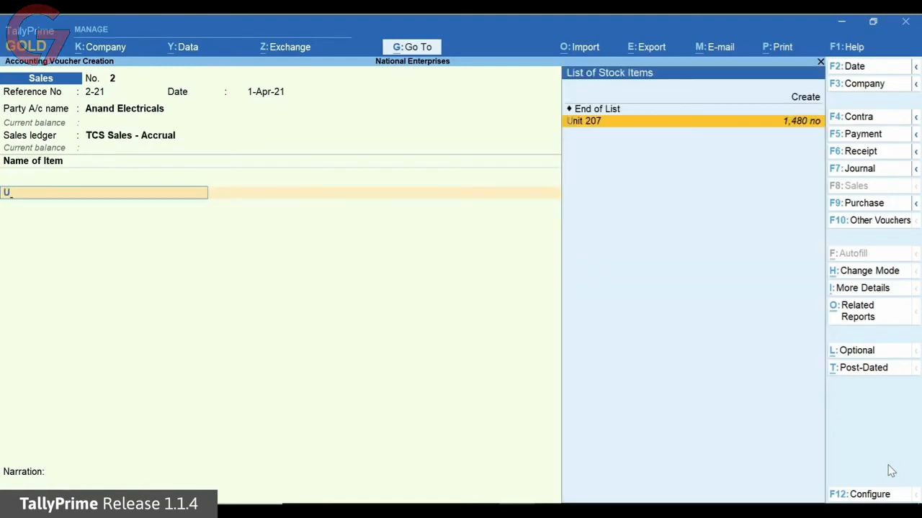
key(Return)
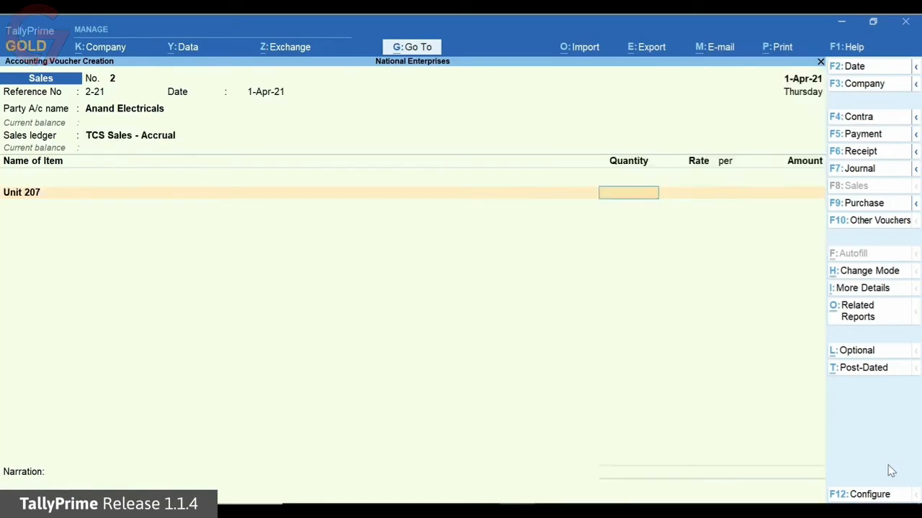
text(540)
key(Return)
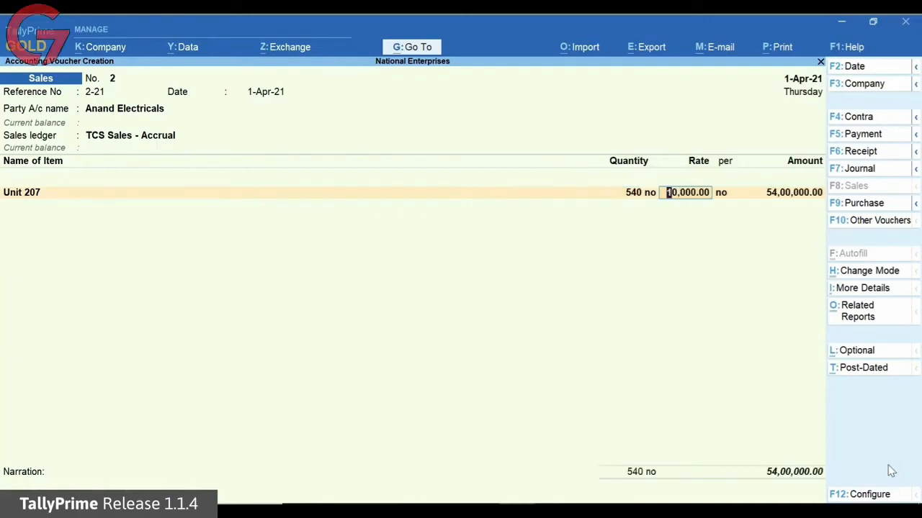
key(Return)
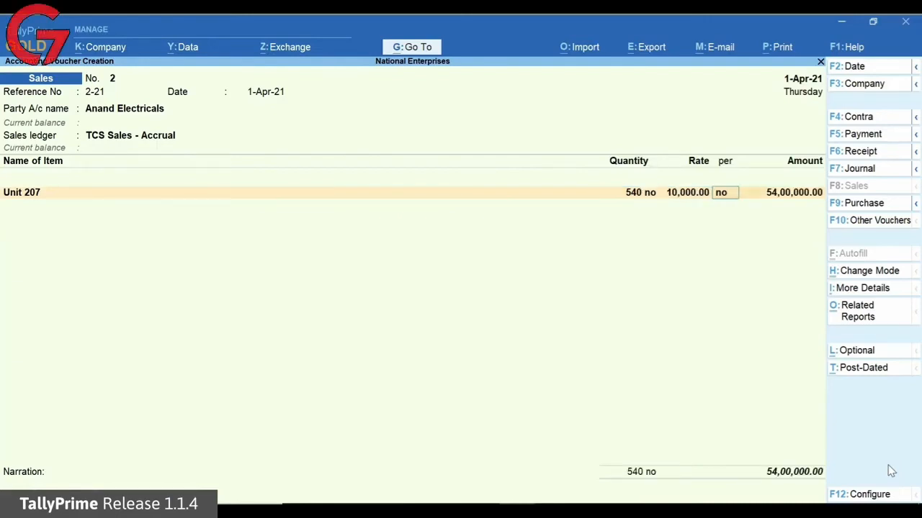
key(Return)
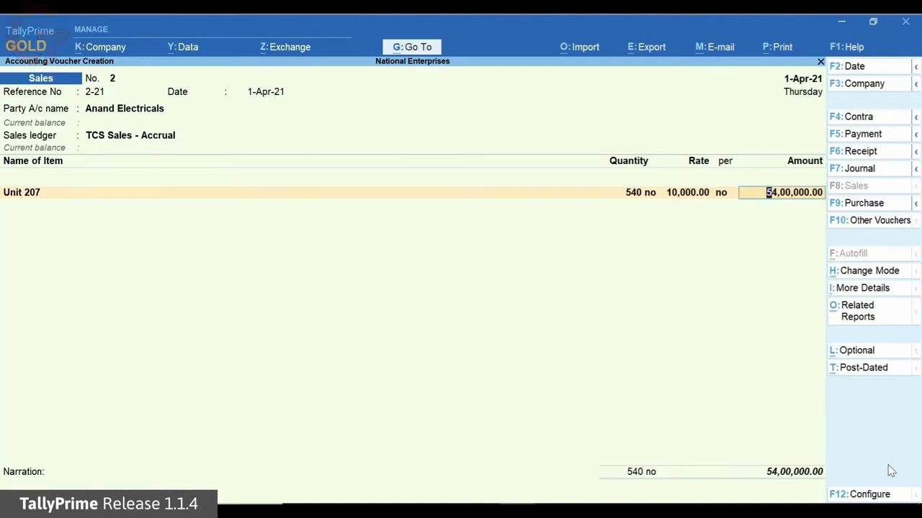
key(Return)
End the item list and add the TCS Duty ledger to the Anand Electricals sales voucher
key(Return)
key(Down)
key(Down)
key(Down)
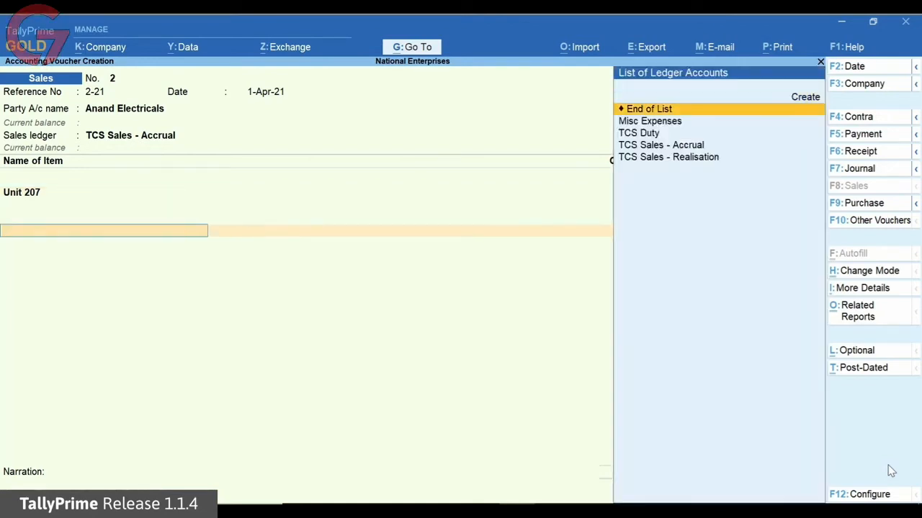
key(Return)
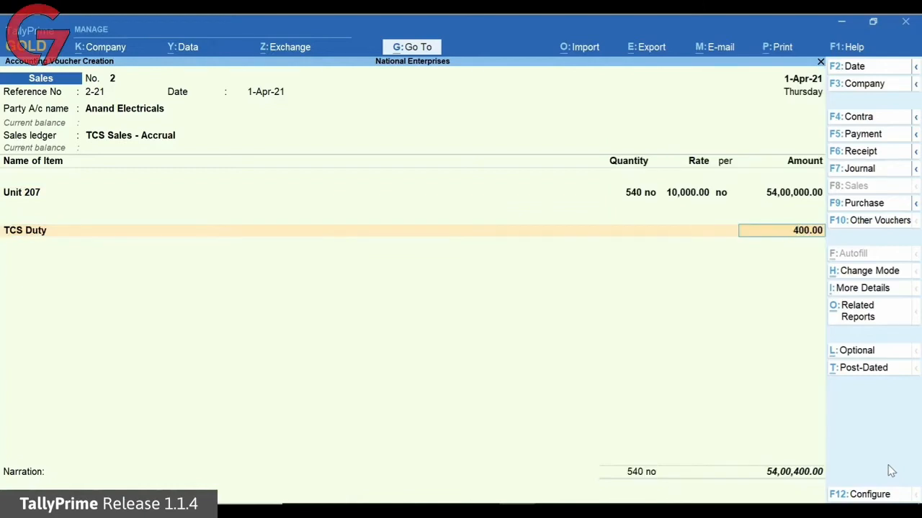
key(Return)
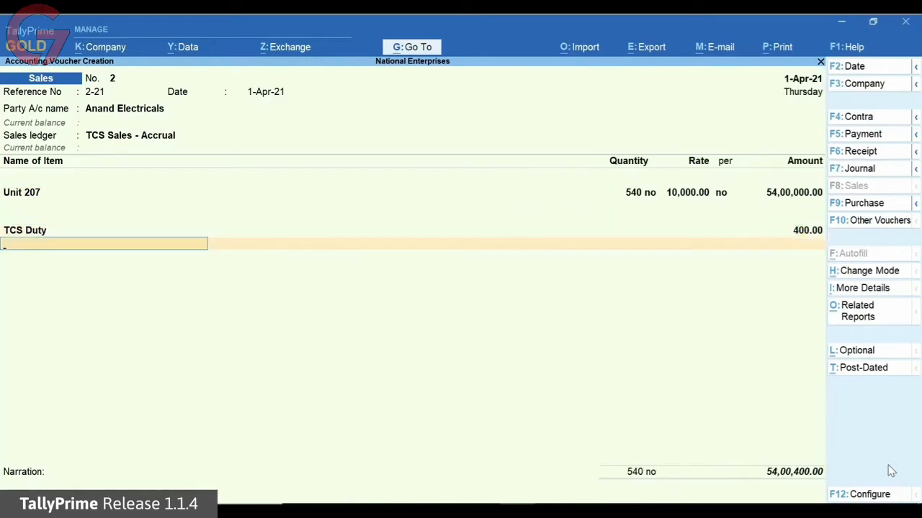
Examine the detailed TCS - Tax Analysis for the Anand Electricals sales voucher, covering taxable value and tax rate
key(ctrl+o)
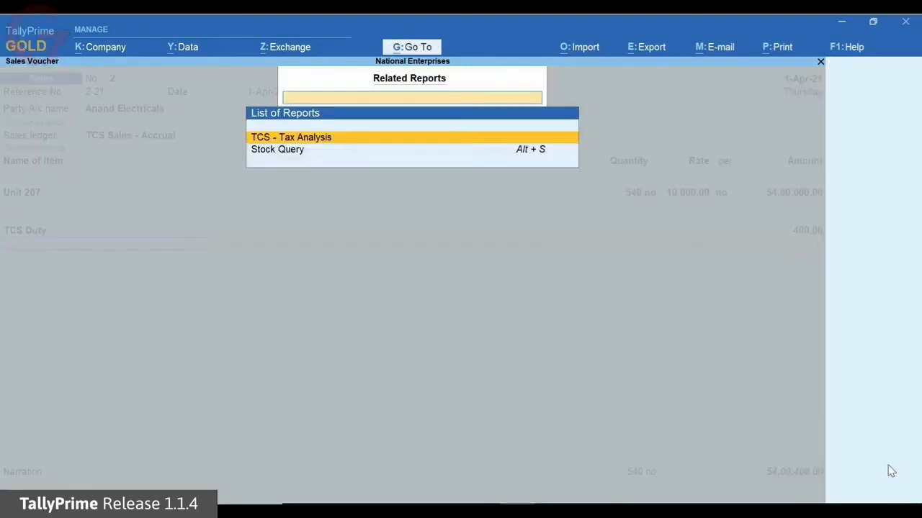
key(Return)
key(alt+F5)
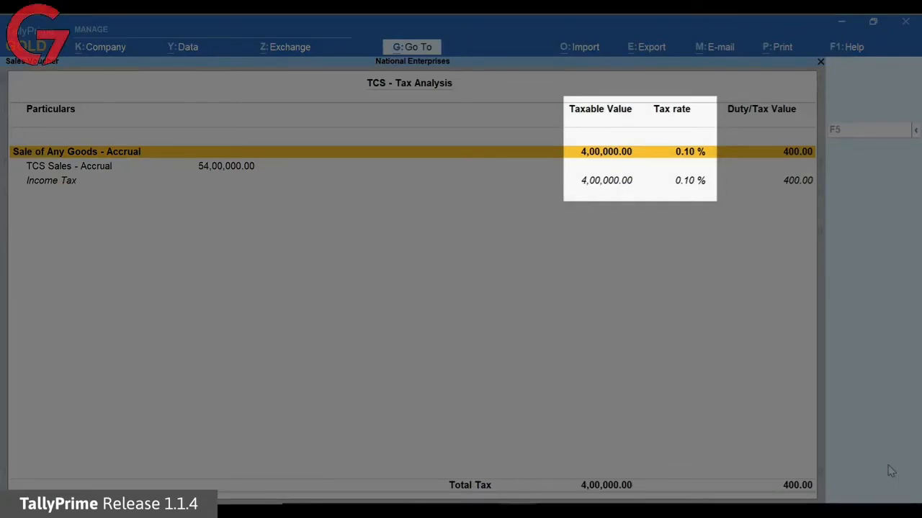
key(Escape)
Complete the bill-wise details for Anand Electricals and accept the sales voucher
key(Return)
key(Return)
key(Return)
key(Return)
key(Return)
key(Return)
key(Return)
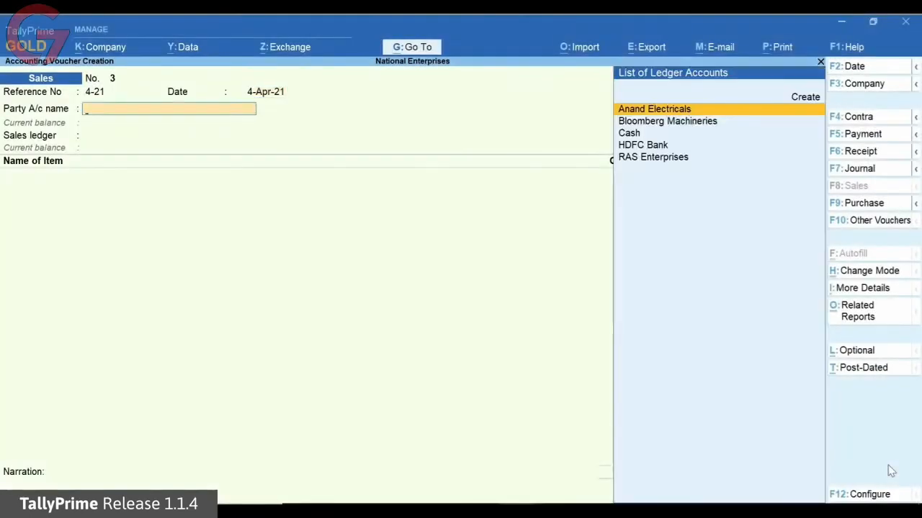
Set the party of the 4-Apr-21 sales voucher to Bloomberg Machineries and the sales ledger to TCS Sales - Accrual
key(Down)
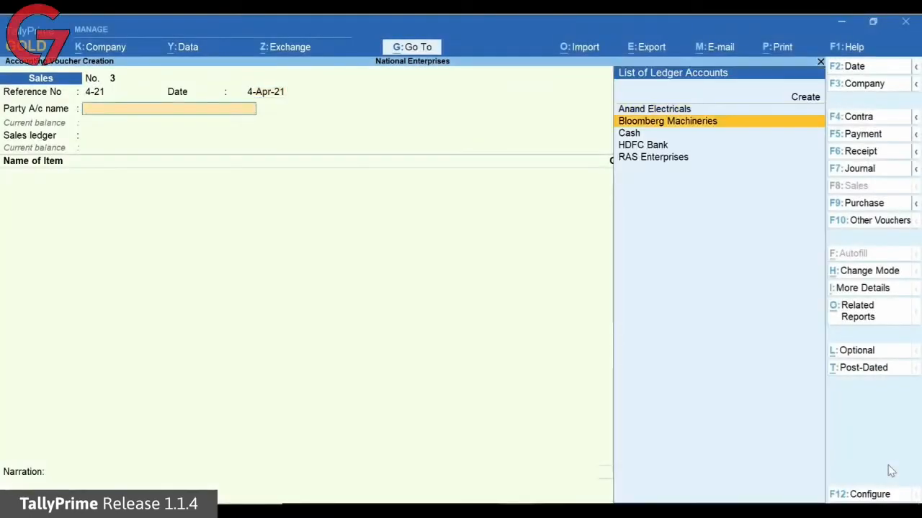
key(Return)
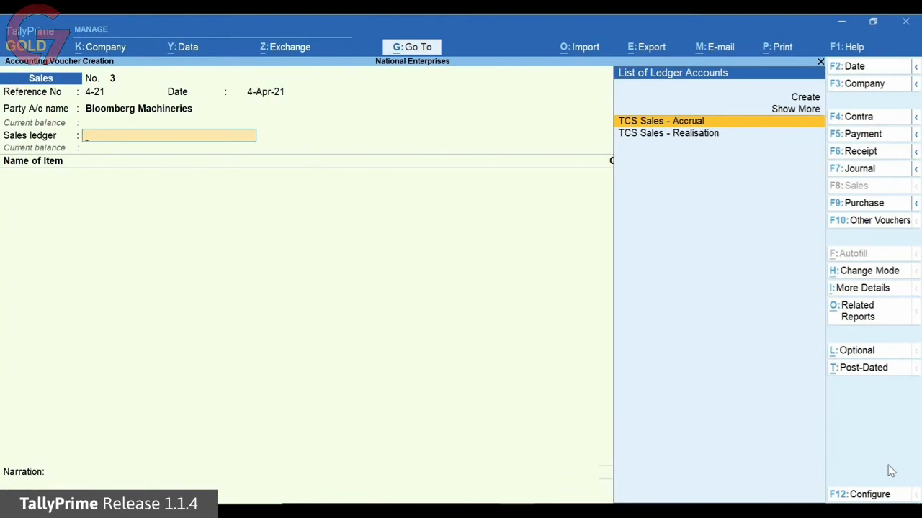
key(Return)
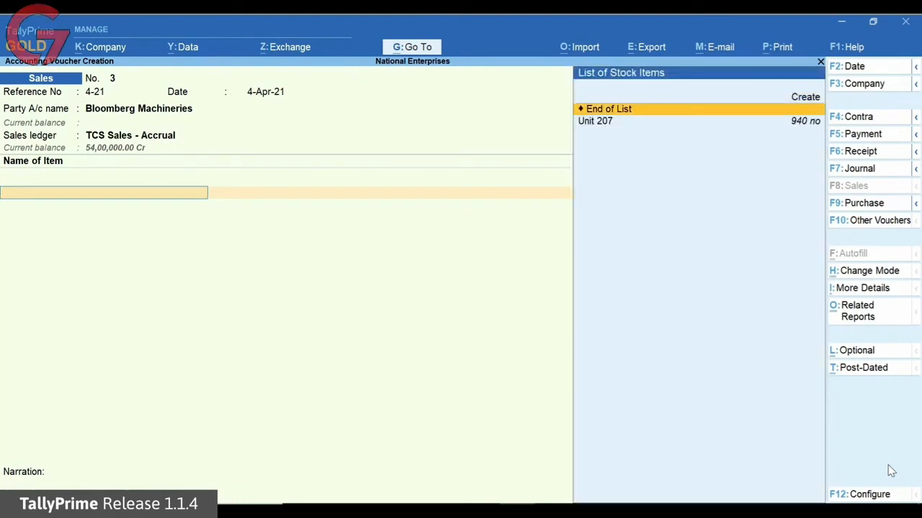
Add 450 no of Unit 207 at 10,000.00 each and end the item list
key(Down)
key(Return)
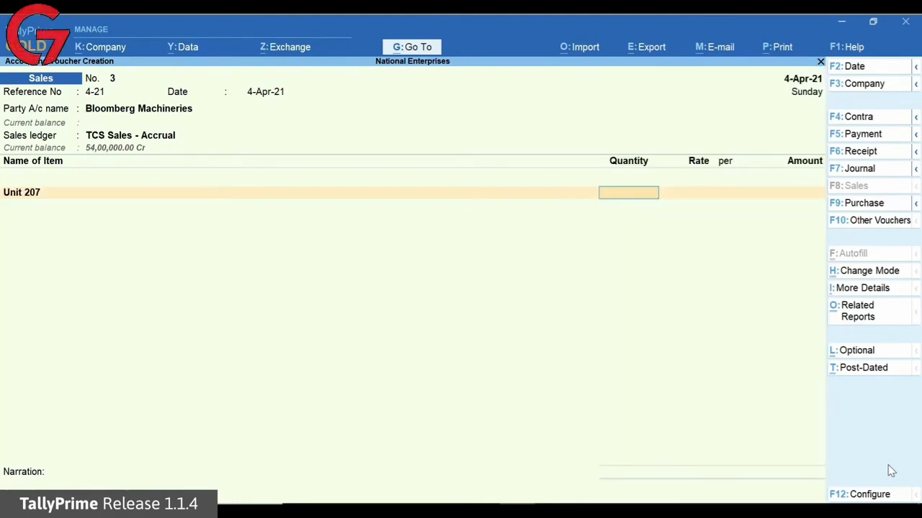
text(450)
key(Return)
key(Return)
key(Return)
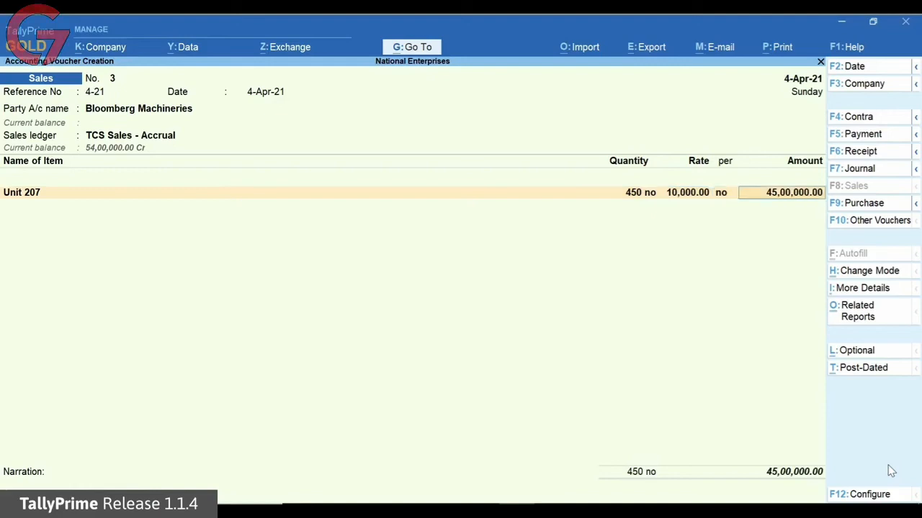
key(Return)
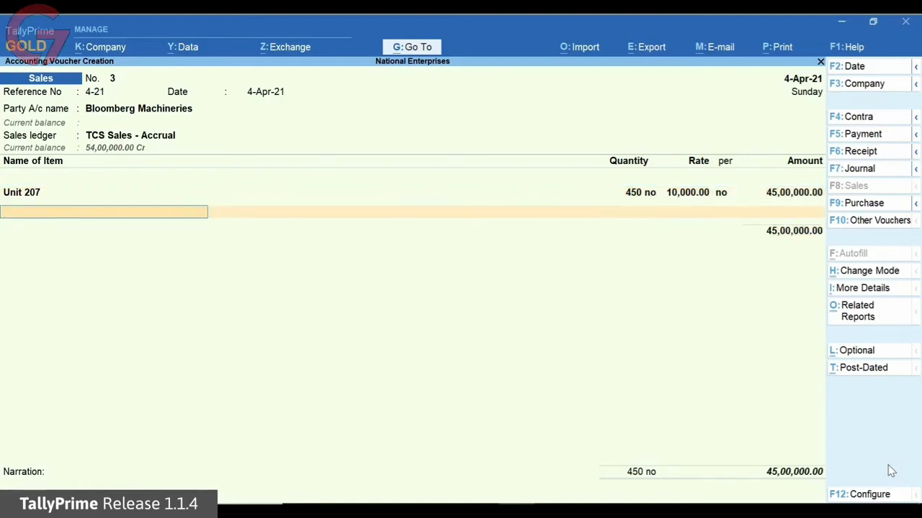
key(Return)
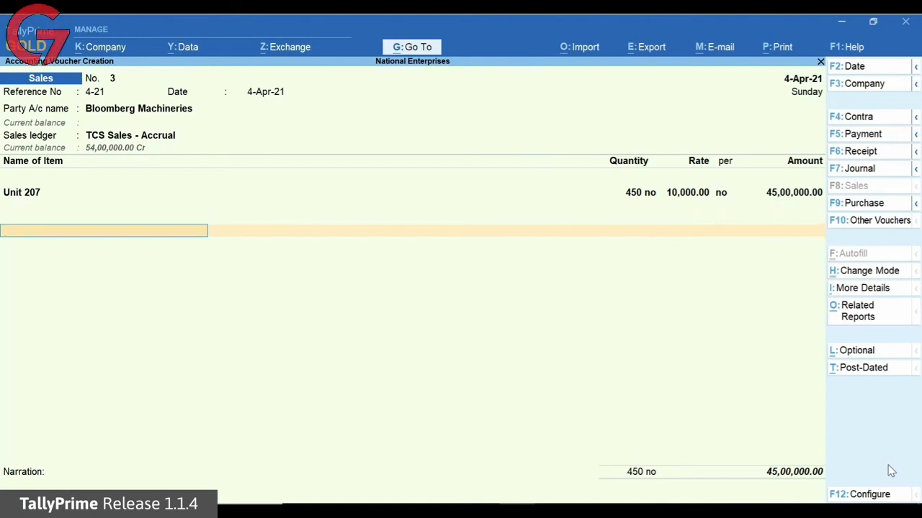
Try to add the TCS Duty ledger to the first Bloomberg Machineries sales voucher
text(T)
key(Down)
key(Return)
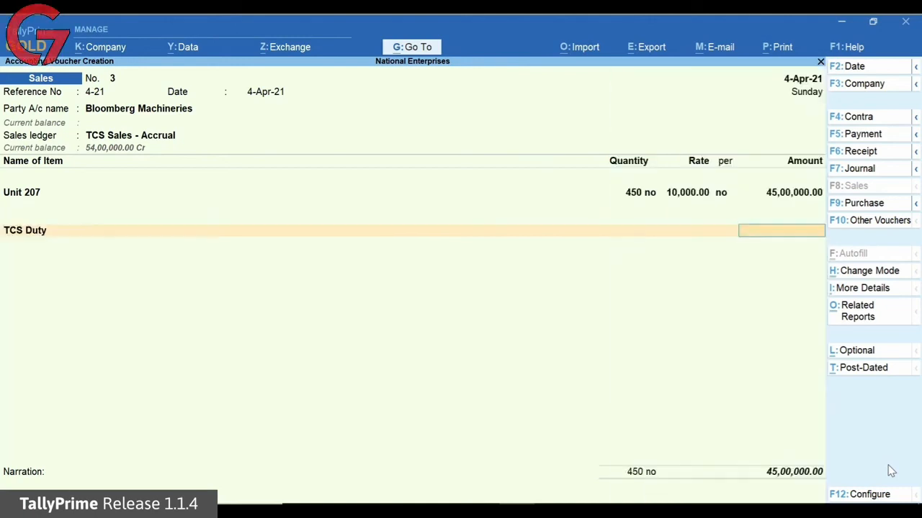
key(BackSpace)
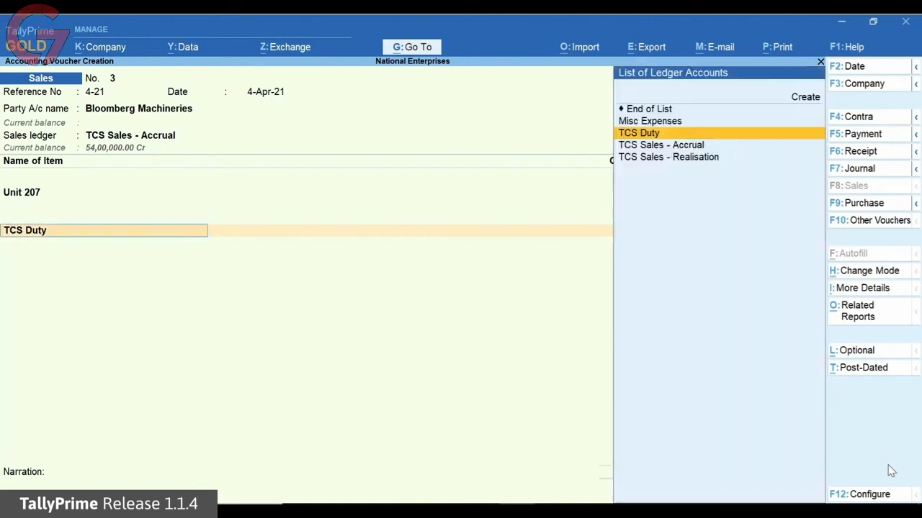
End the ledger list, record the bill as New Ref 4-21 for 45,00,000.00 Dr, and accept the sales voucher
key(Up)
key(Up)
key(Return)
key(Return)
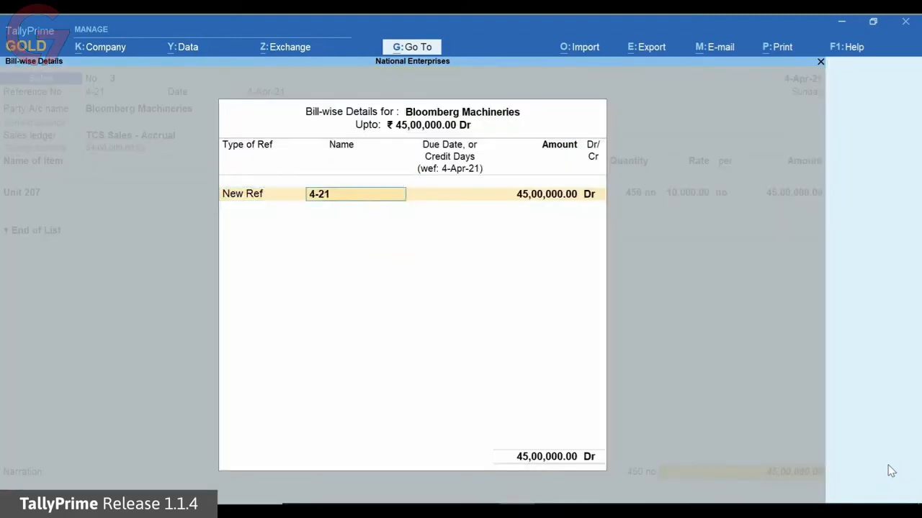
key(Return)
key(Return)
key(Return)
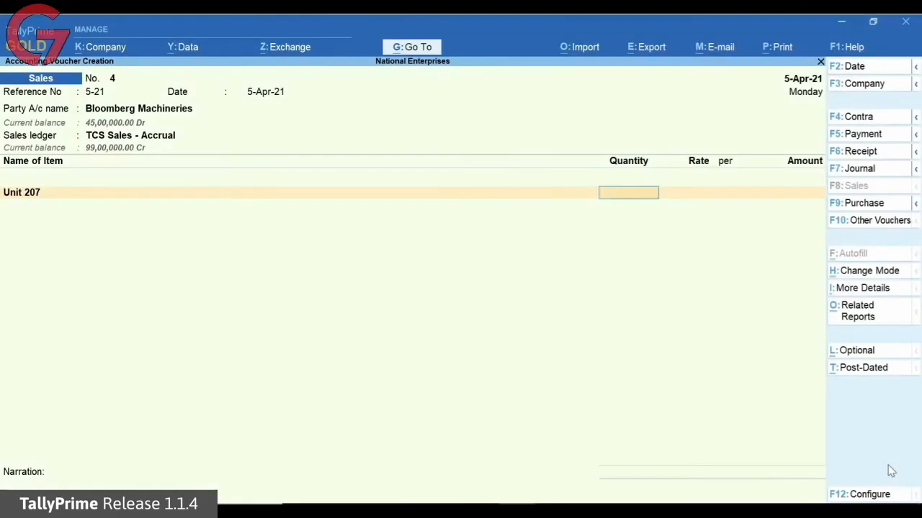
Set the Unit 207 quantity to 100 no at 10,000.00 each in the 5-Apr-21 Bloomberg Machineries sales voucher
text(100)
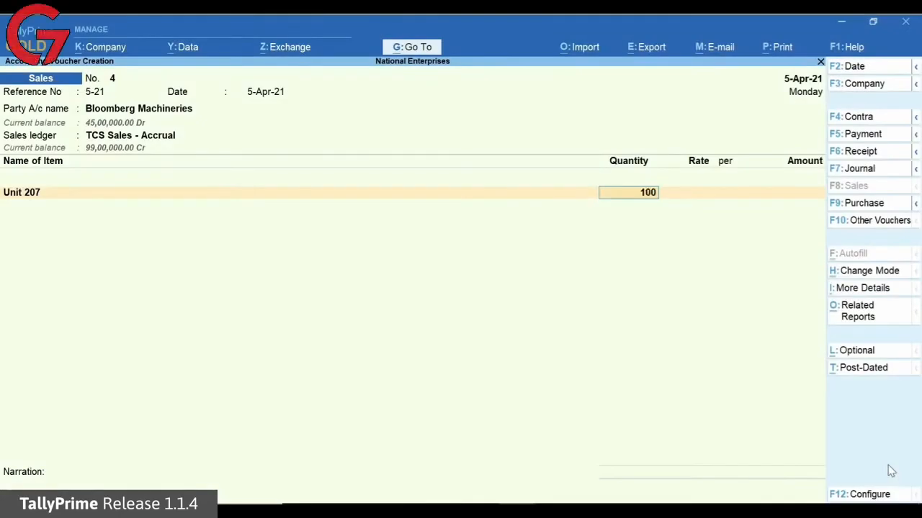
key(Return)
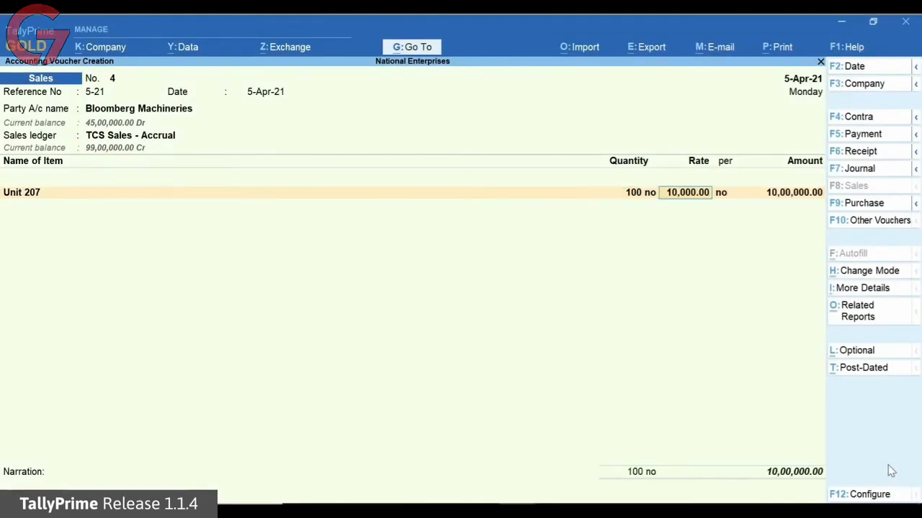
key(Return)
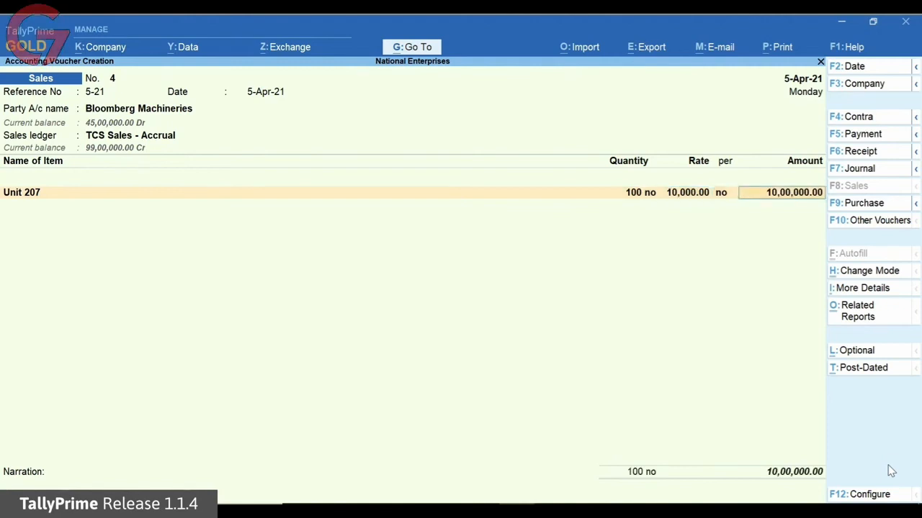
key(Return)
Add the TCS Duty ledger below the Unit 207 item in the 5-Apr-21 Bloomberg Machineries sales voucher
key(Return)
text(T)
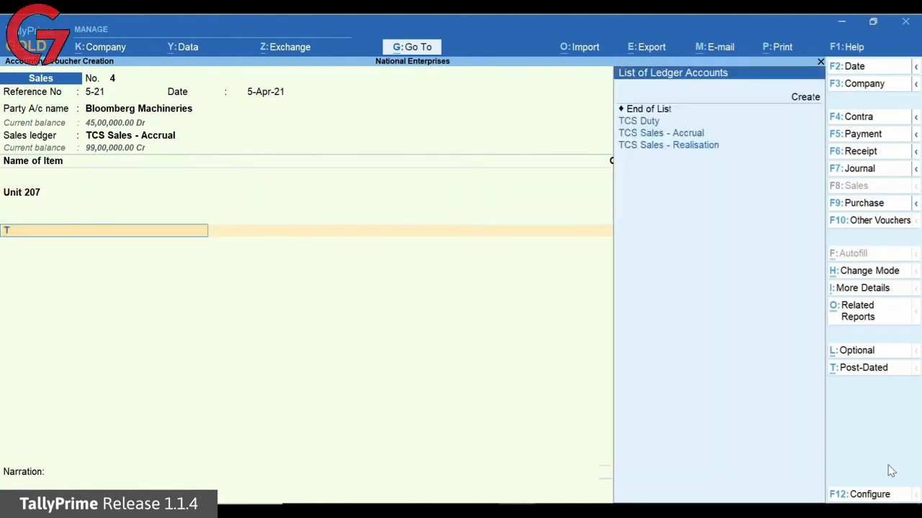
key(Return)
key(Return)
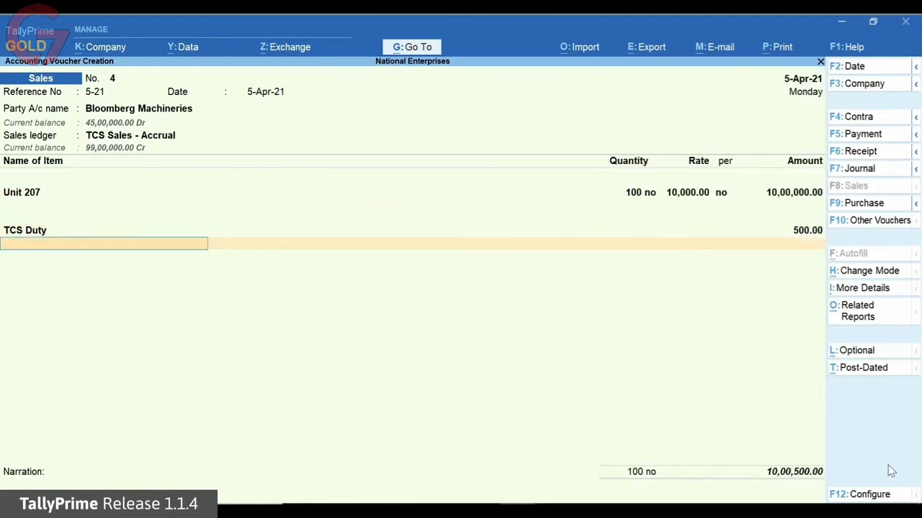
Check the detailed TCS tax analysis of the Bloomberg Machineries sale, including its taxable value, and return to the voucher
key(ctrl+o)
key(Return)
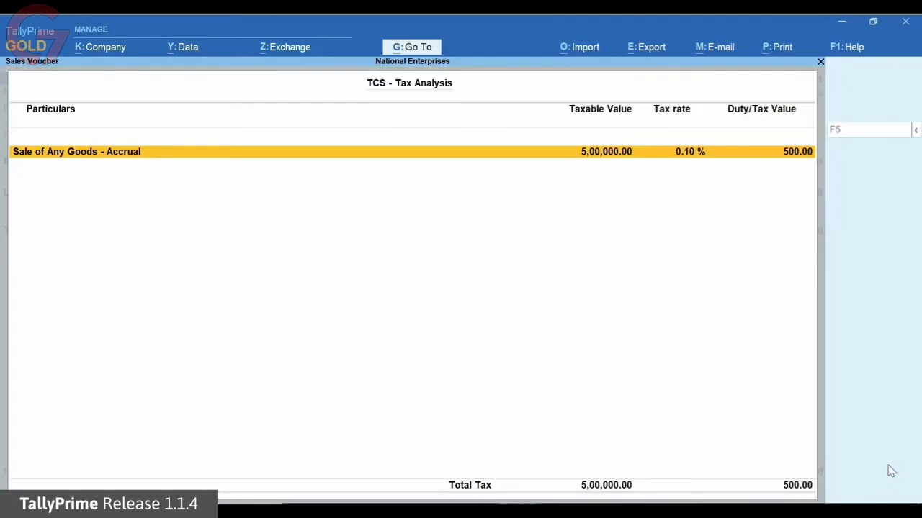
key(alt+f5)
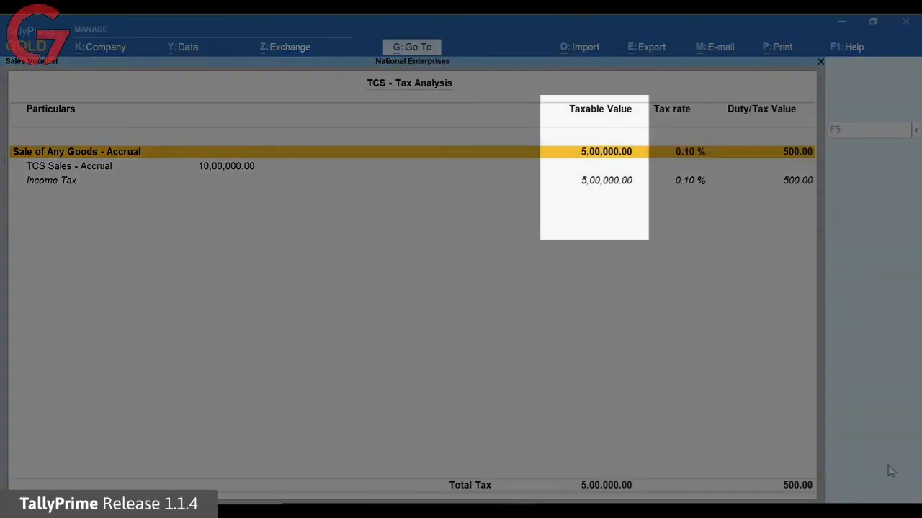
key(Escape)
End the ledger list and accept the 5-Apr-21 Bloomberg Machineries sales voucher with the narration left blank
key(Return)
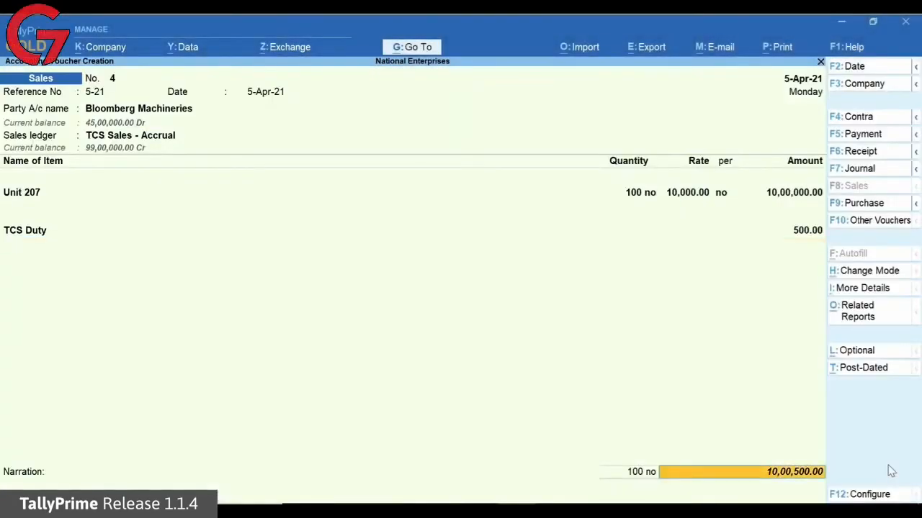
key(Return)
key(Return)
key(Return)
key(Return)
key(Return)
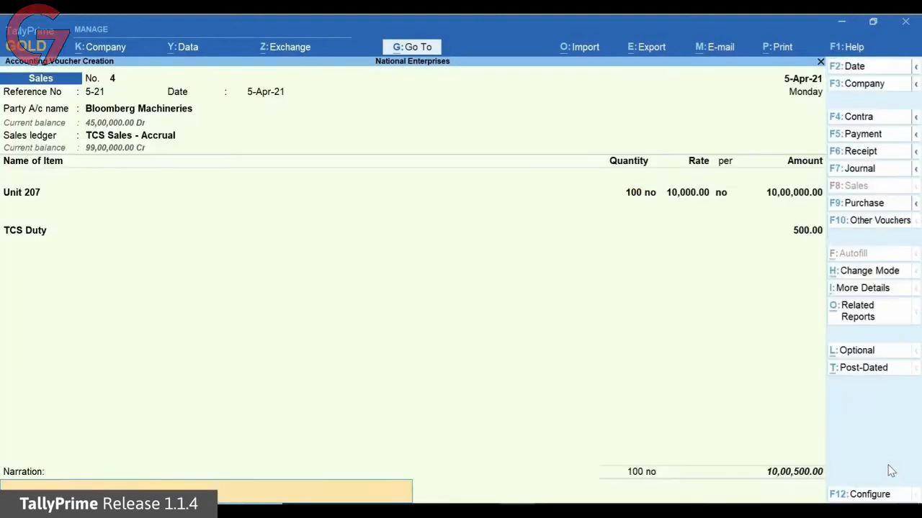
key(Return)
key(Return)
Open Form 27EQ and check the Bloomberg Machineries entry under Collection at Normal Rate
key(alt+g)
text(For)
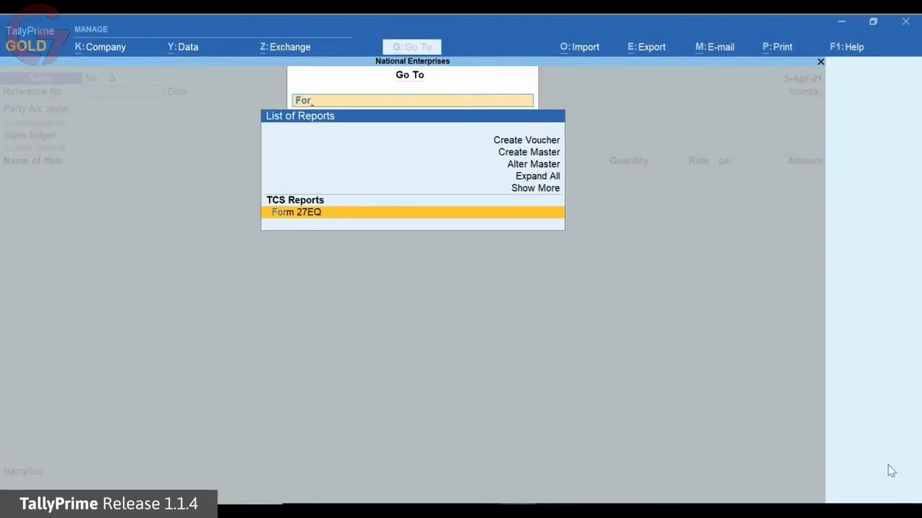
key(Return)
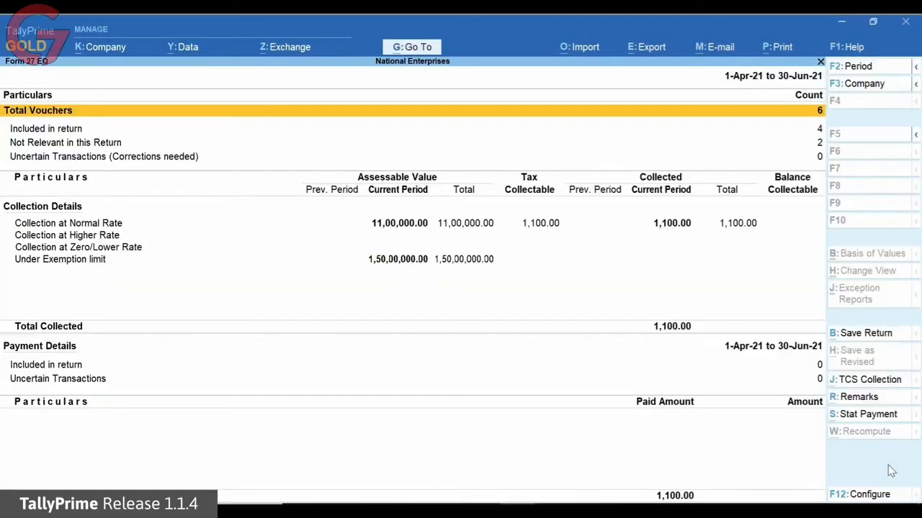
key(Down)
key(Down)
key(Down)
key(Down)
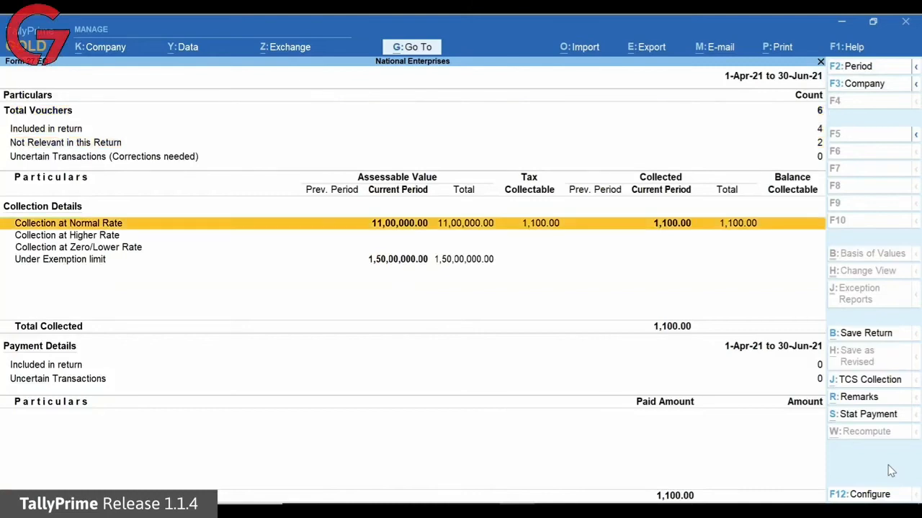
key(Return)
key(Down)
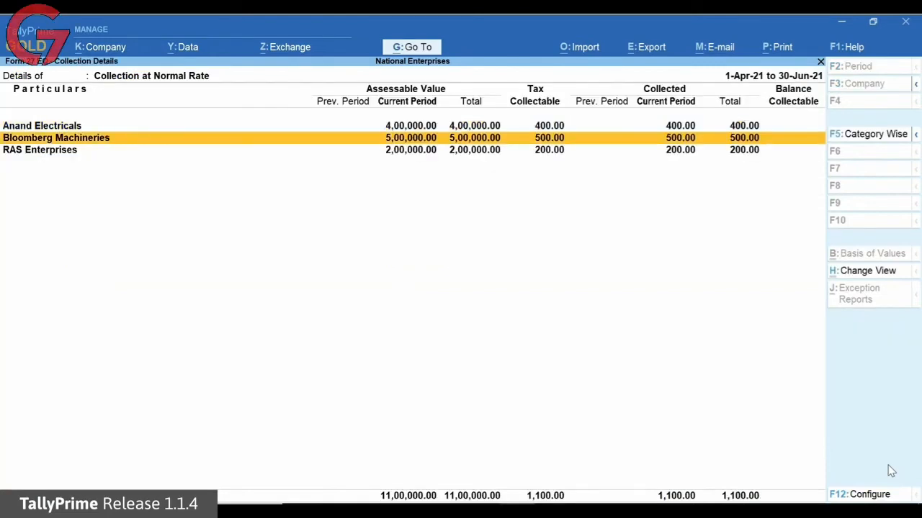
key(Escape)
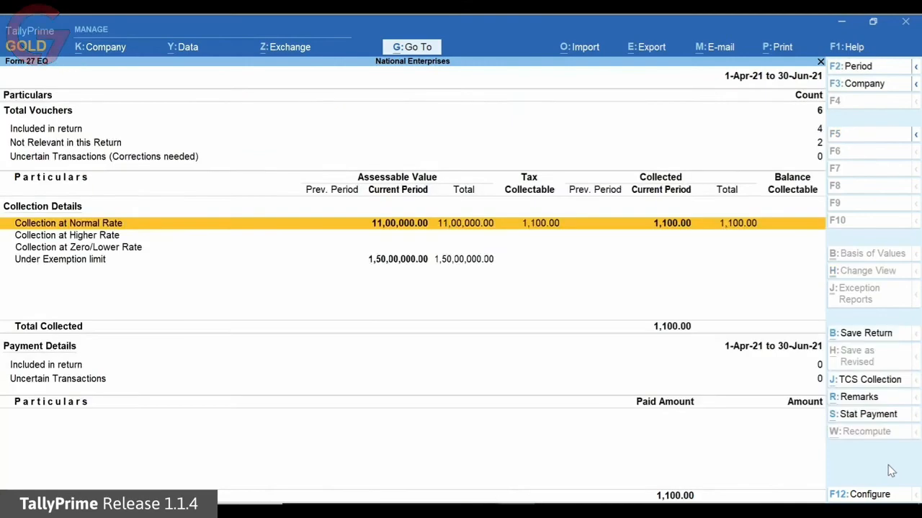
Check the Bloomberg Machineries entry under the Under Exemption limit details of Form 27EQ
key(Down)
key(Down)
key(Down)
key(Return)
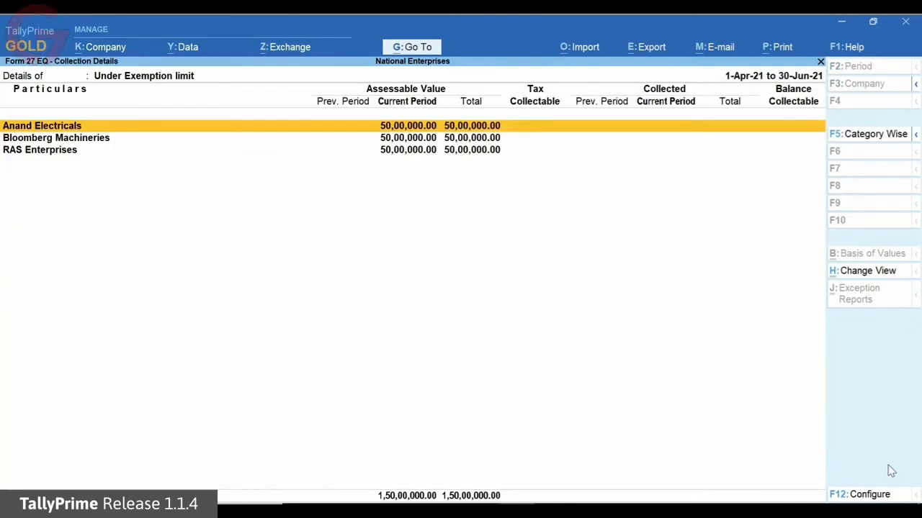
key(Down)
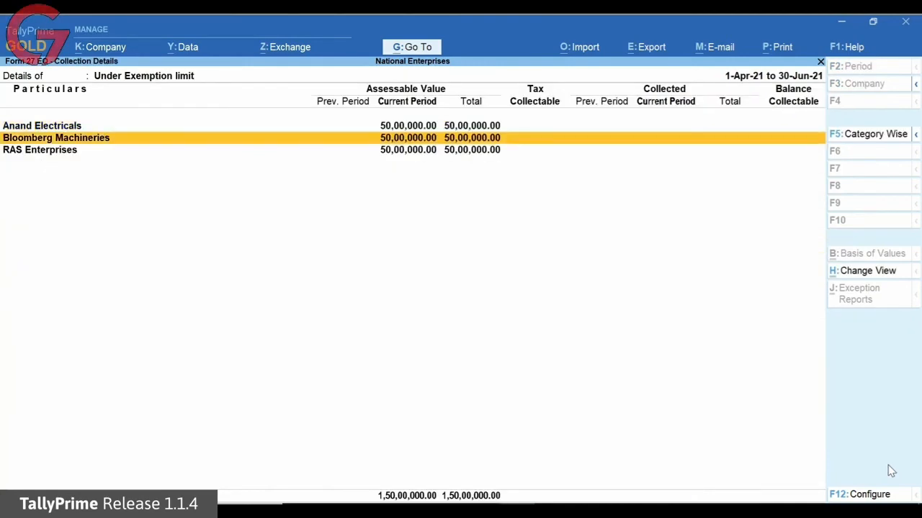
key(Escape)
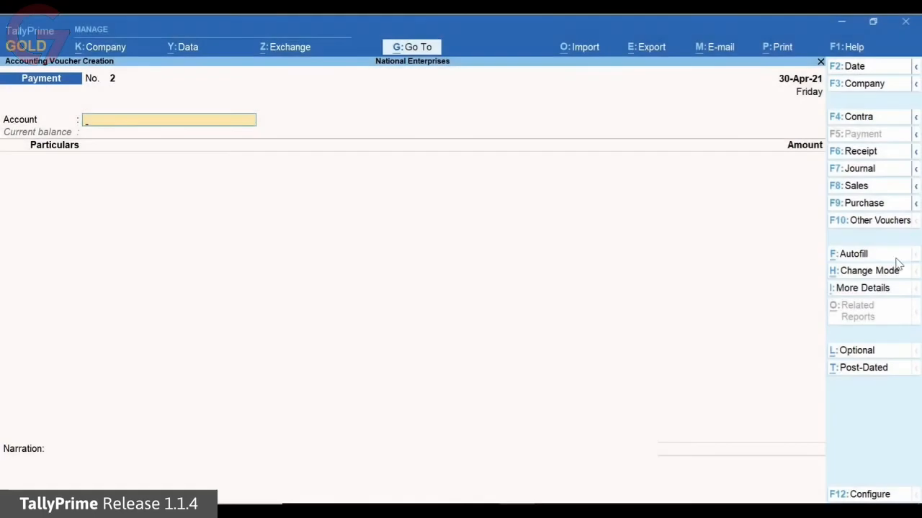
Autofill the 30-Apr-21 payment voucher as a TCS Stat Payment for 1-Apr-21 to 30-Jun-21, collected till 30-4-2021
click(895, 259)
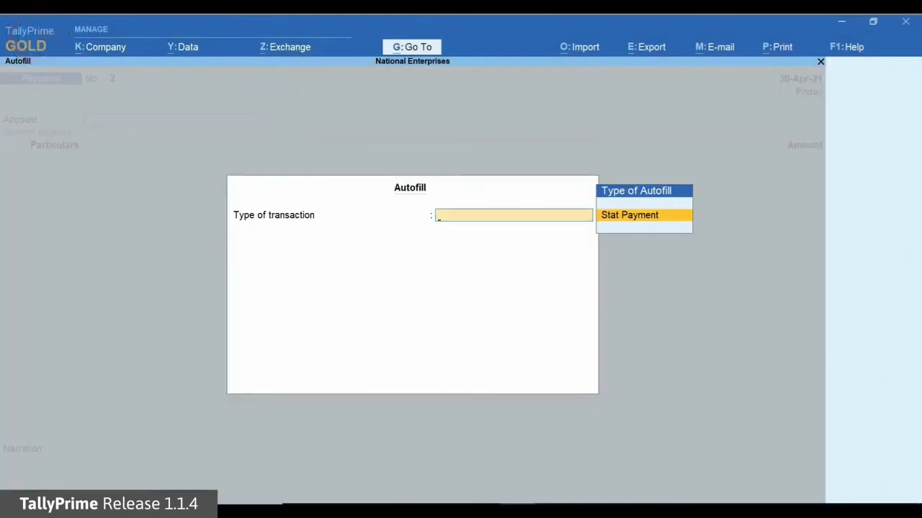
key(Return)
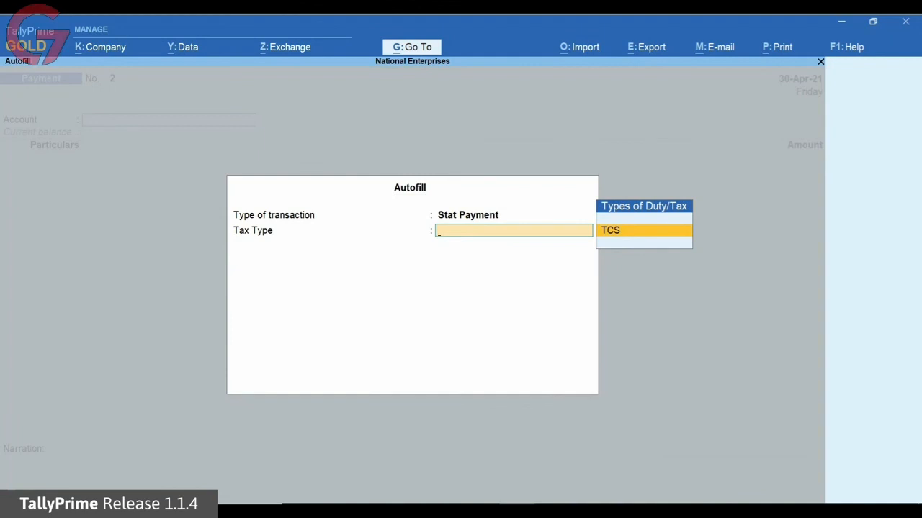
key(Return)
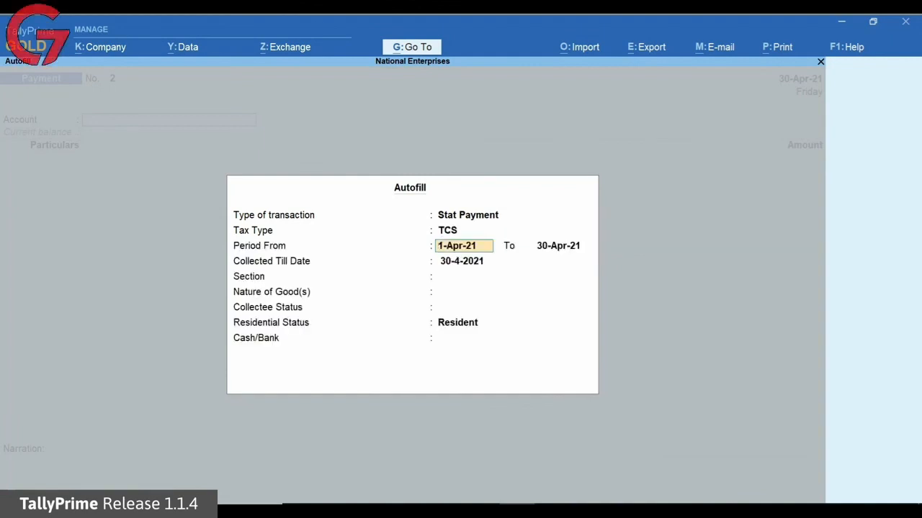
key(Return)
text(30-6)
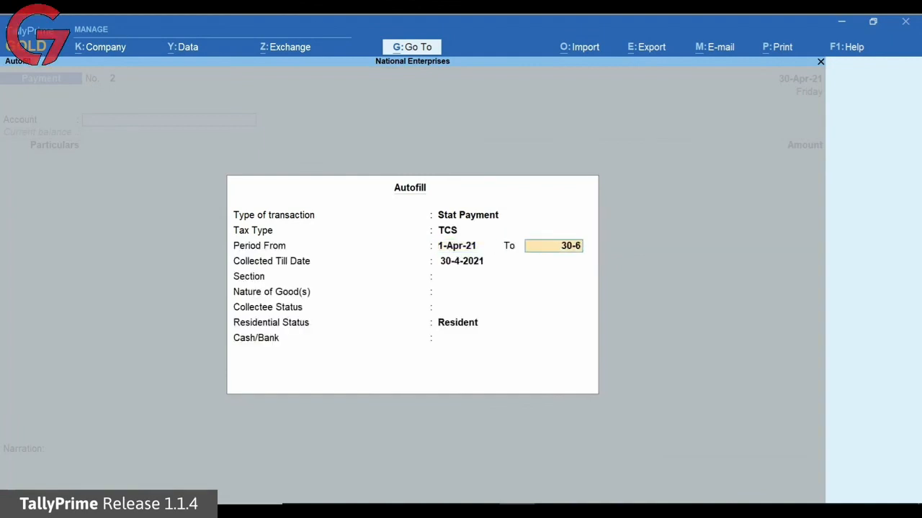
key(Return)
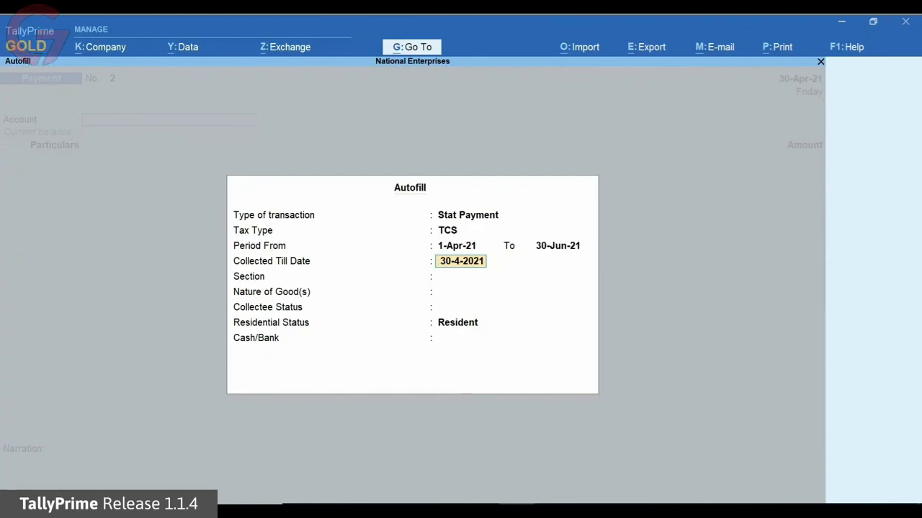
key(Return)
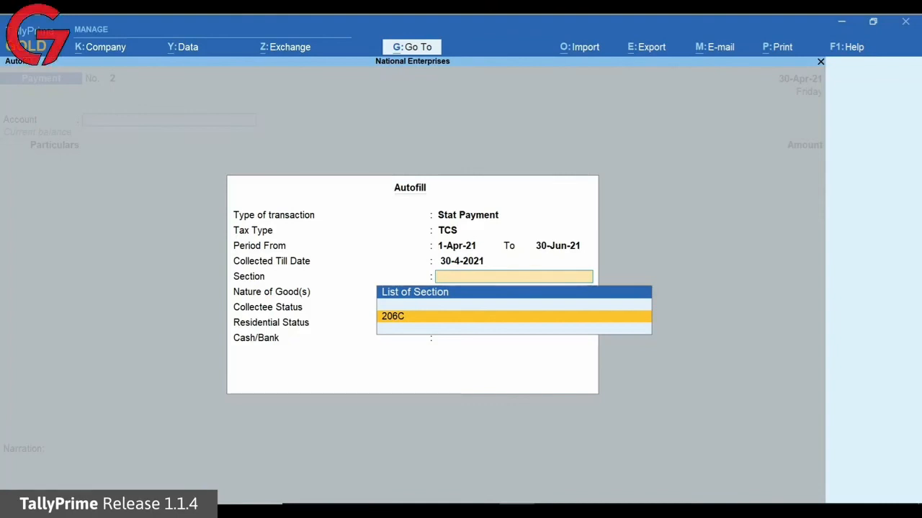
Set the autofill to section 206C, All Items for nature of goods, collectee status and residential status, and HDFC Bank as the paying account
key(Return)
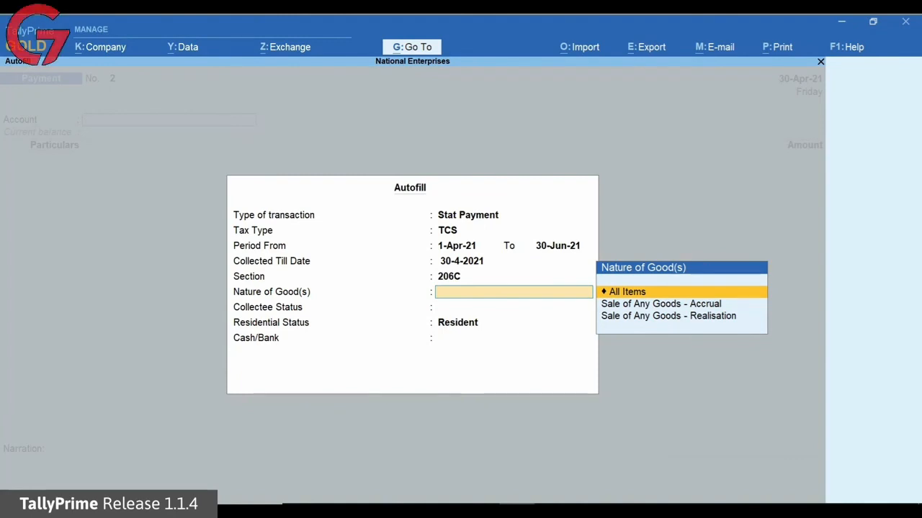
key(Return)
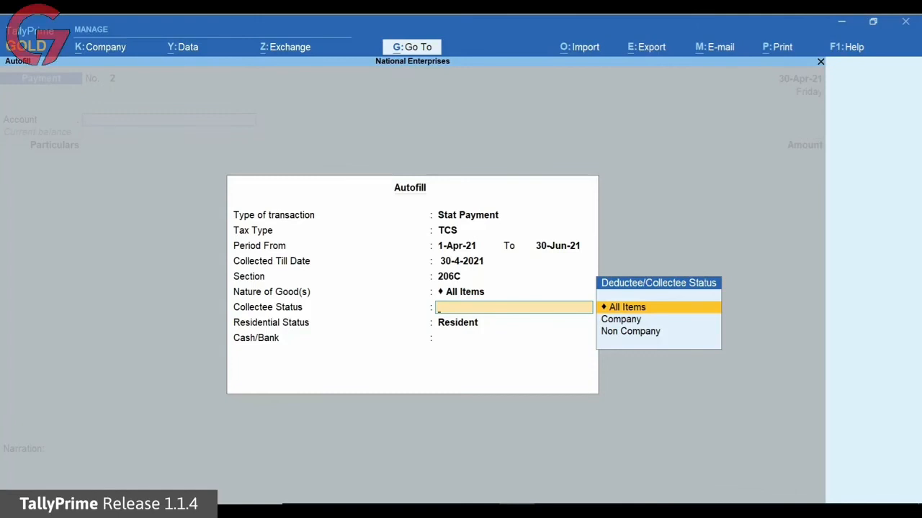
key(Return)
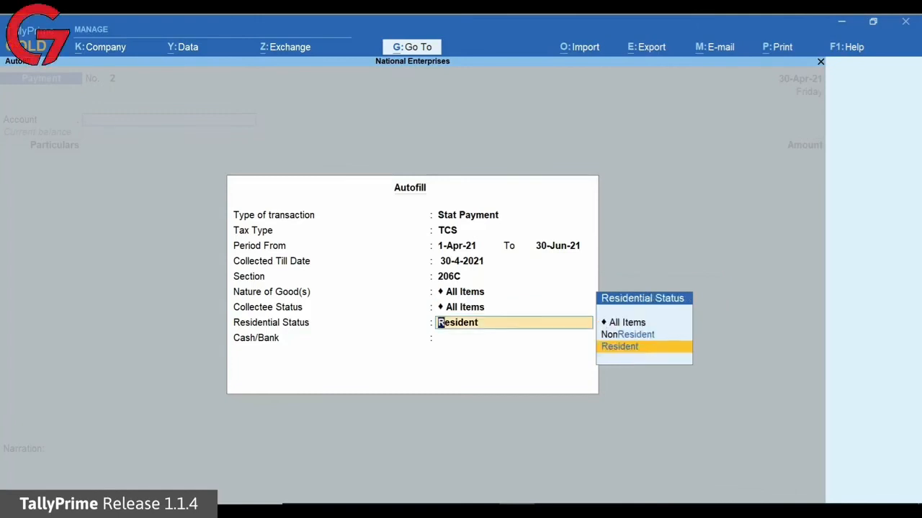
key(Up)
key(Up)
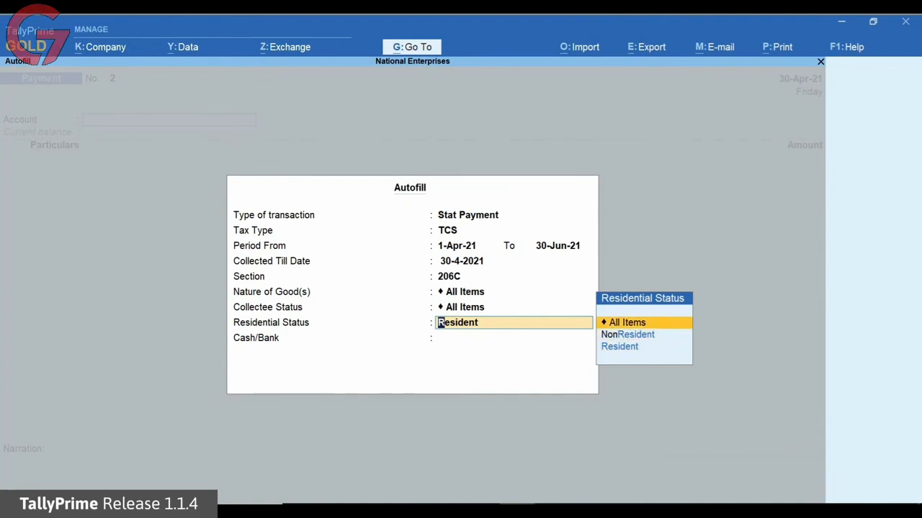
key(Return)
key(Down)
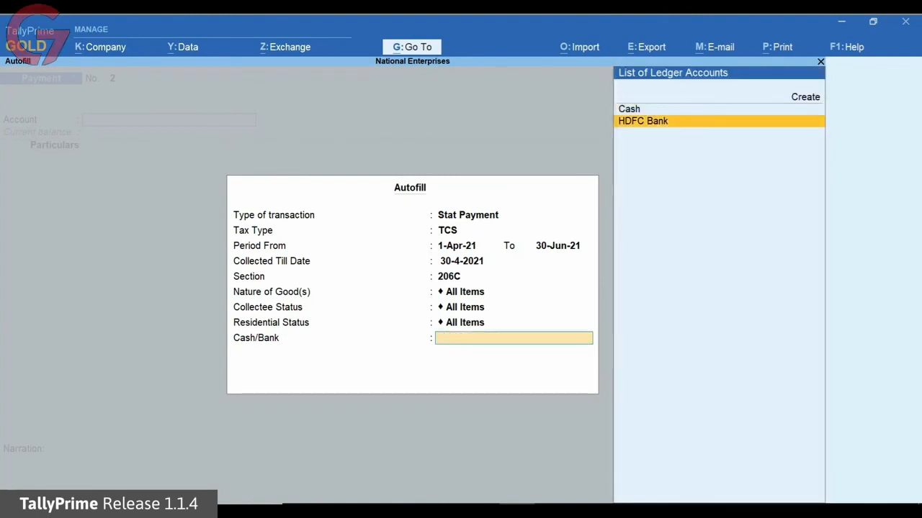
key(Return)
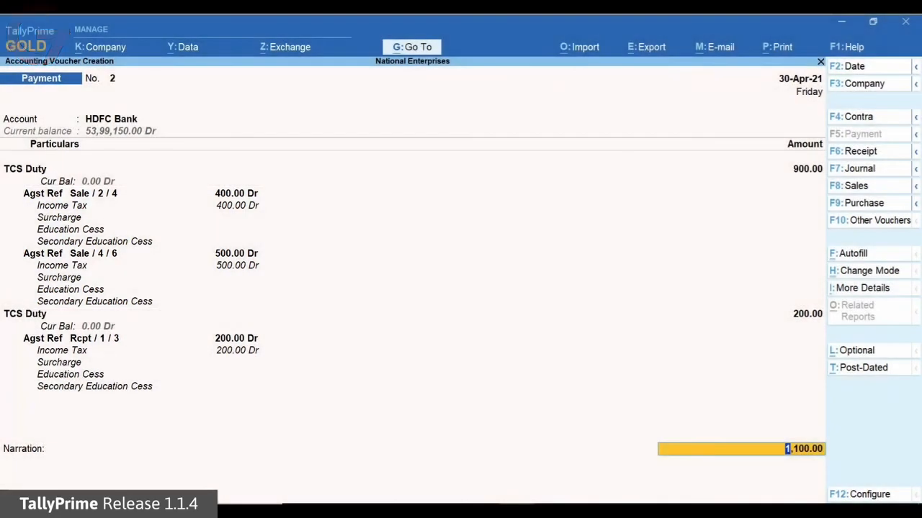
Enter instrument number 567432 dated 30-Apr-21 for the 1,100.00 HDFC Bank cheque and confirm the bank allocation
key(Return)
key(Return)
key(Return)
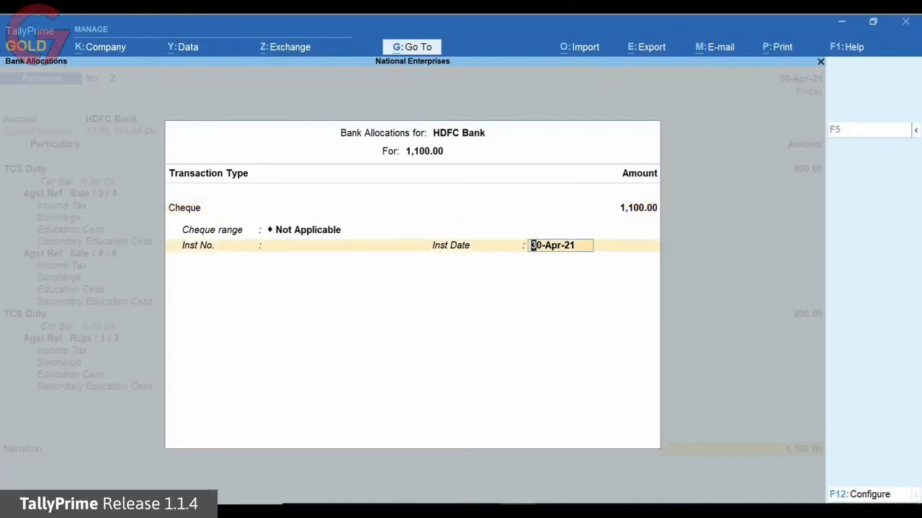
key(BackSpace)
text(567432)
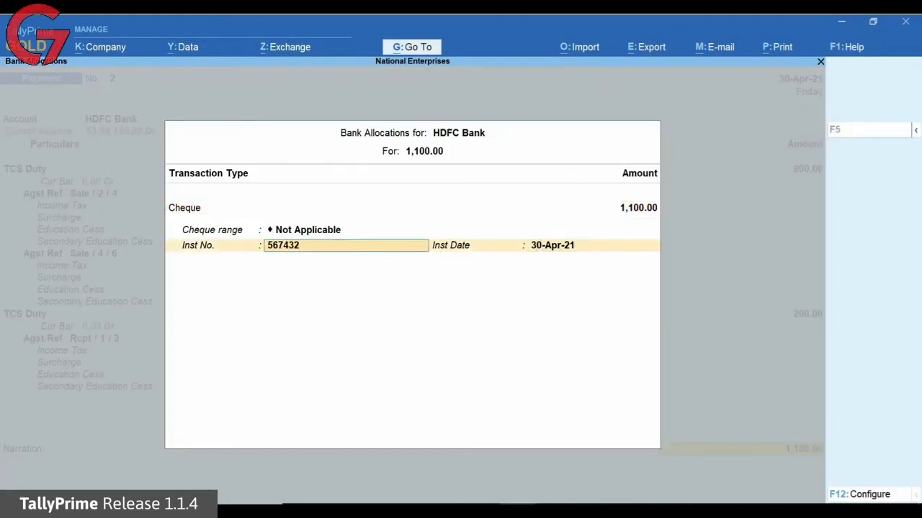
key(Return)
key(Return)
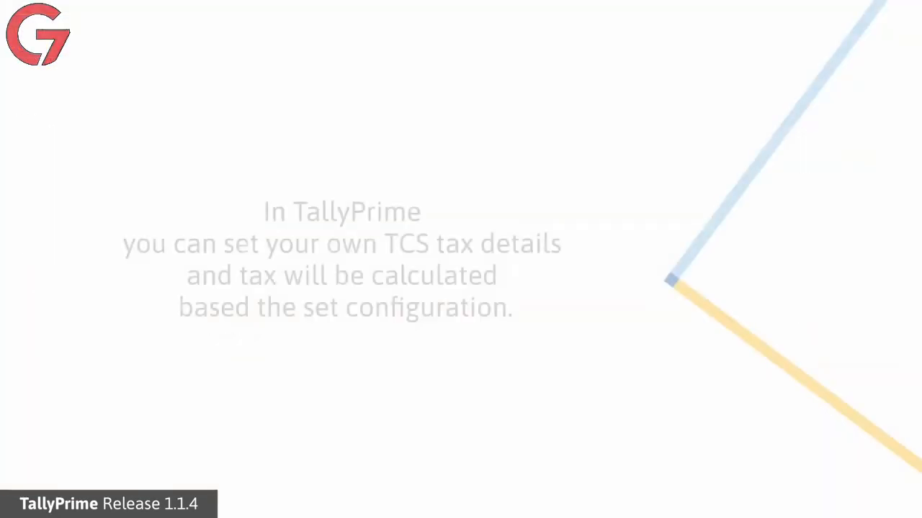